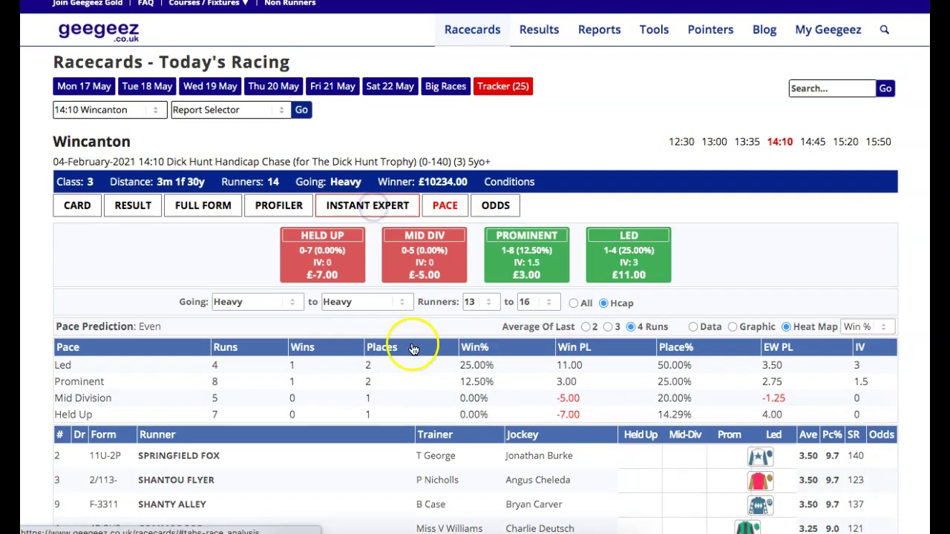
Switch the 14:10 Wincanton Instant Expert grid to place records and examine each runner's going, class, course, distance and field figures
scroll(435, 305, "down", 3)
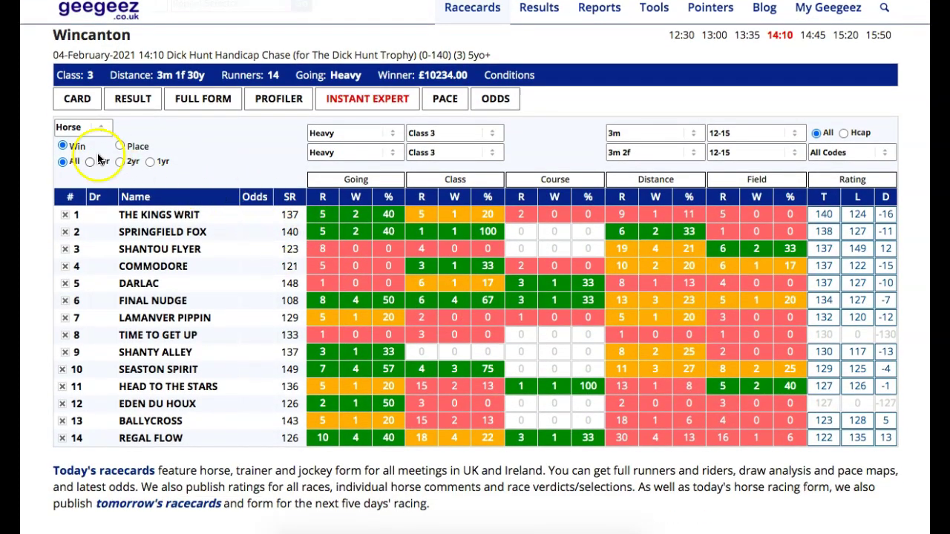
left_click(120, 147)
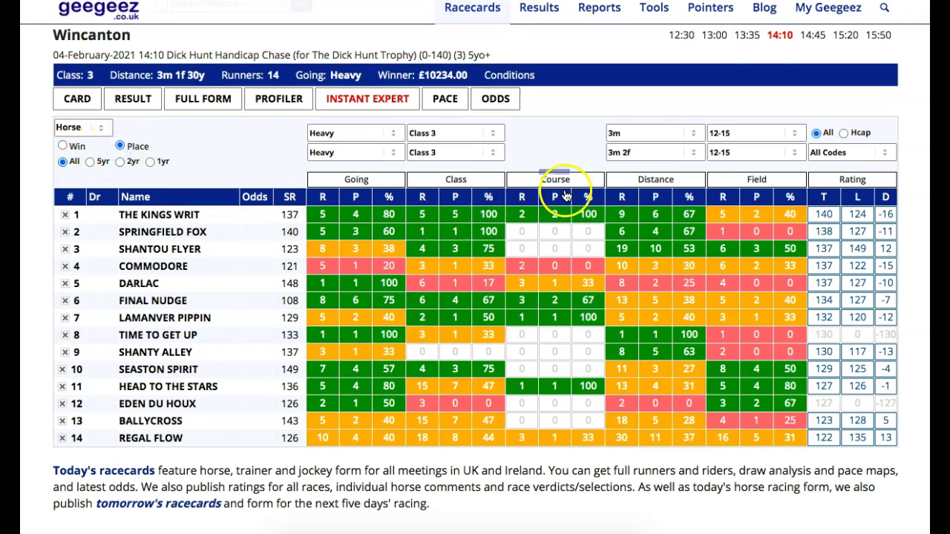
scroll(646, 342, "down", 1)
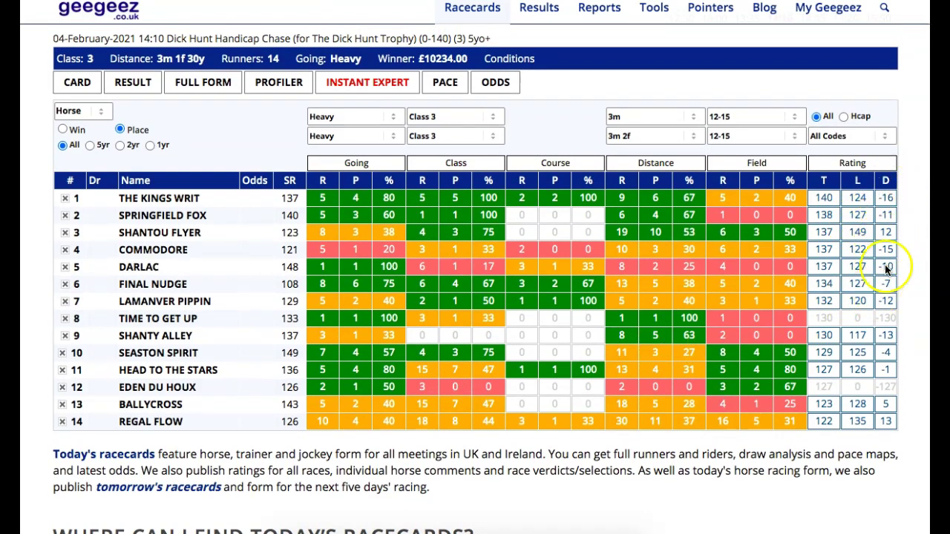
scroll(866, 271, "down", 1)
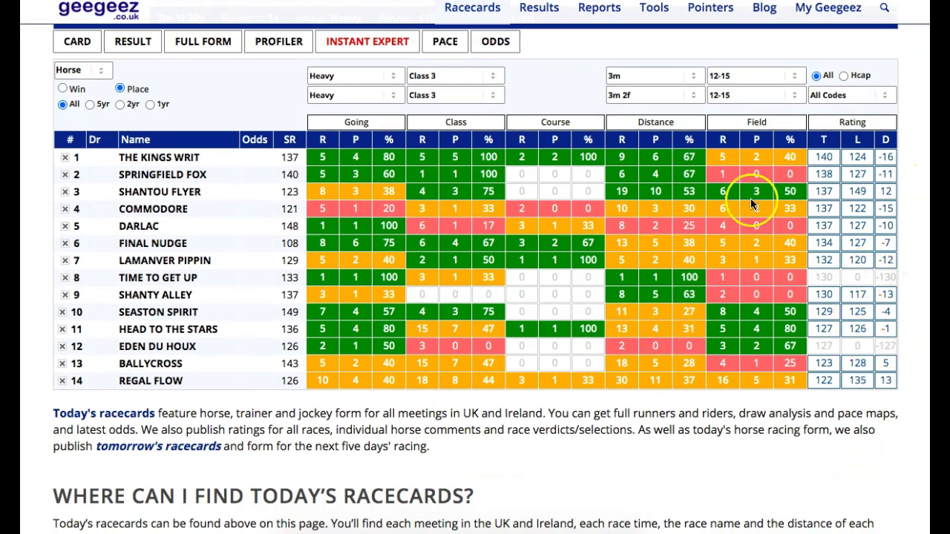
Go back to the 14:10 Wincanton race card and examine the runners' form figures, weights and ratings
scroll(637, 174, "up", 3)
left_click(74, 156)
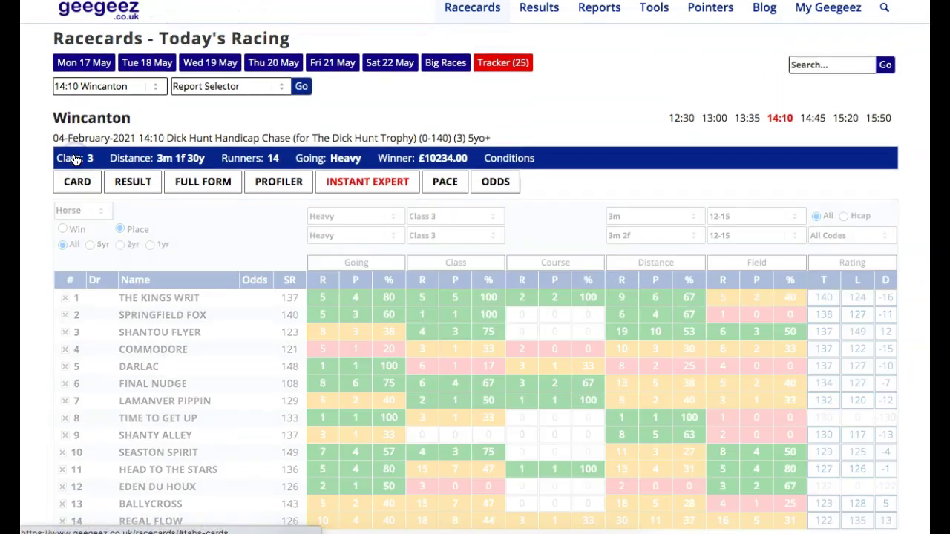
scroll(75, 161, "down", 5)
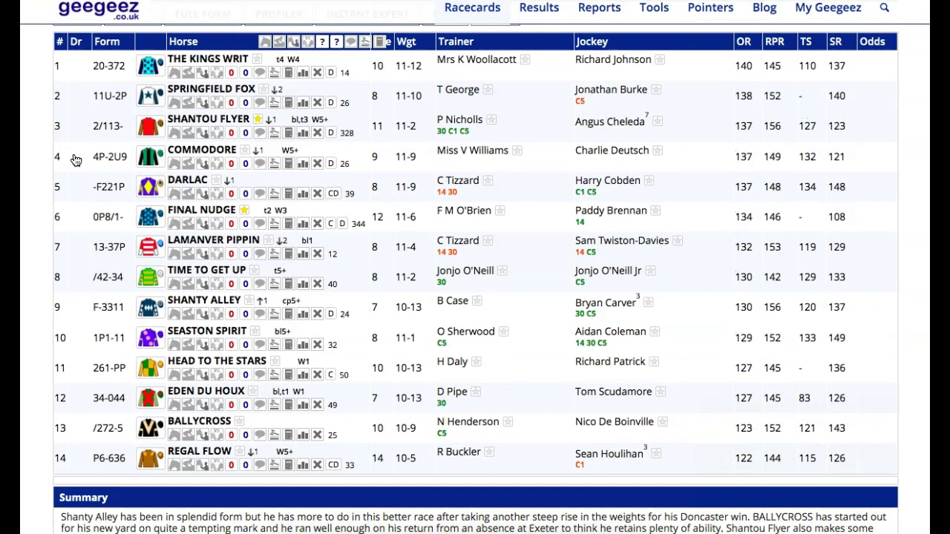
scroll(75, 160, "up", 1)
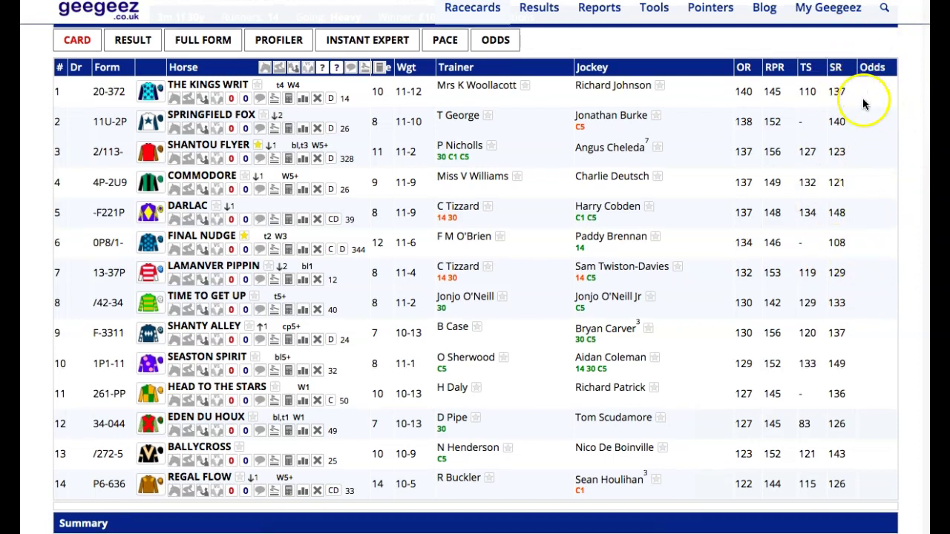
scroll(865, 96, "down", 1)
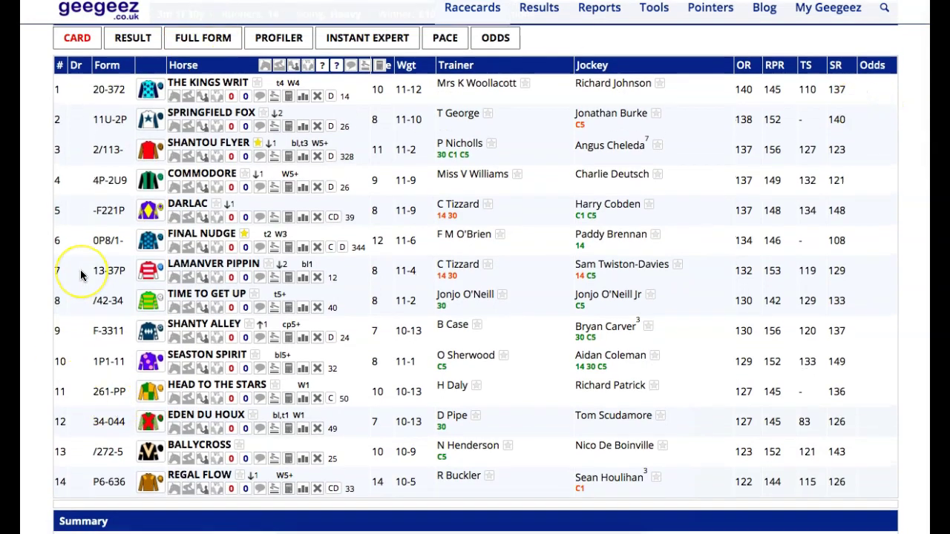
scroll(82, 276, "up", 1)
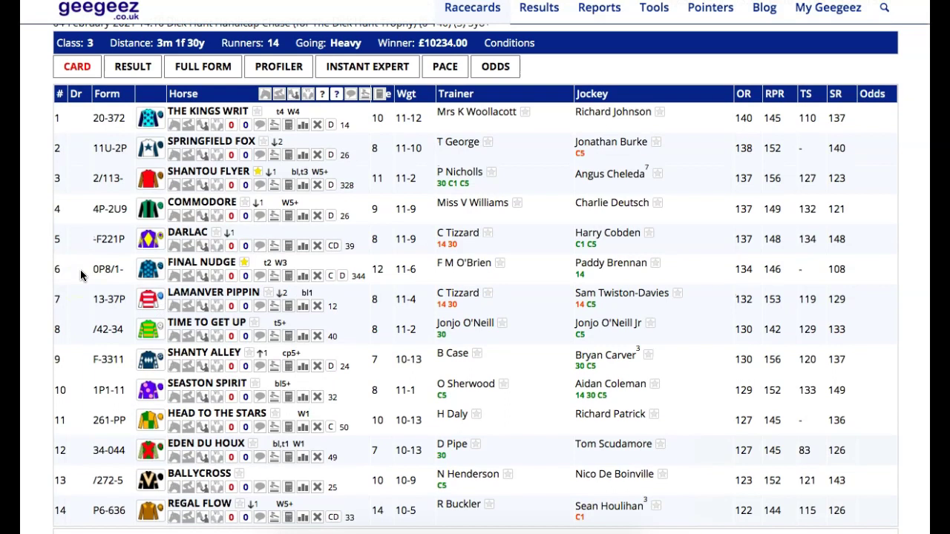
scroll(80, 269, "down", 1)
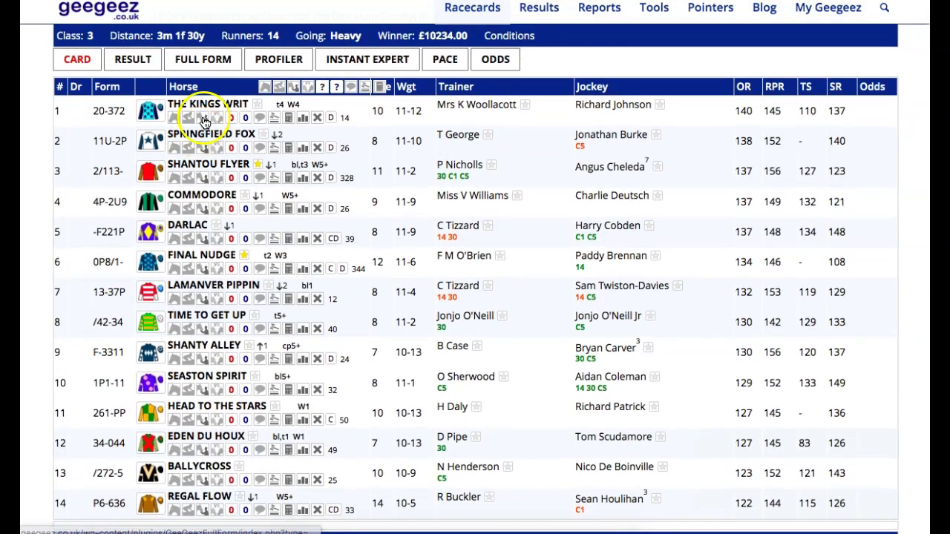
Open The Kings Writ's full form, and read the staying handicap chase checklist and extras on the Racing To Profit page
left_click(208, 105)
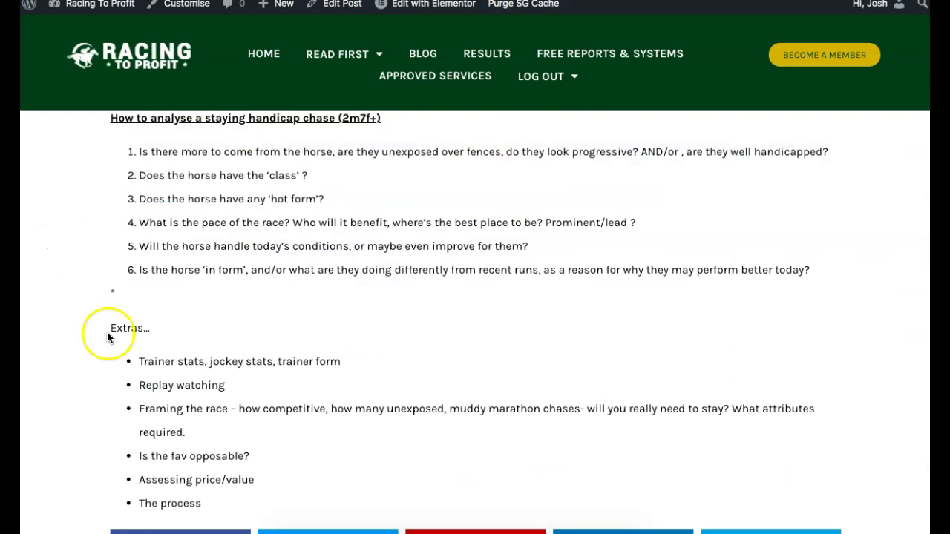
scroll(184, 206, "down", 2)
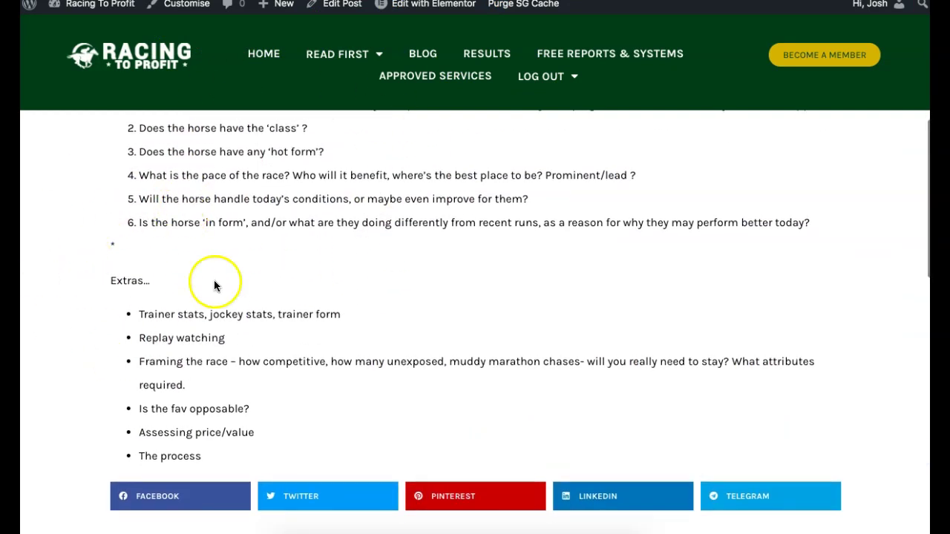
scroll(214, 286, "up", 3)
scroll(245, 223, "down", 2)
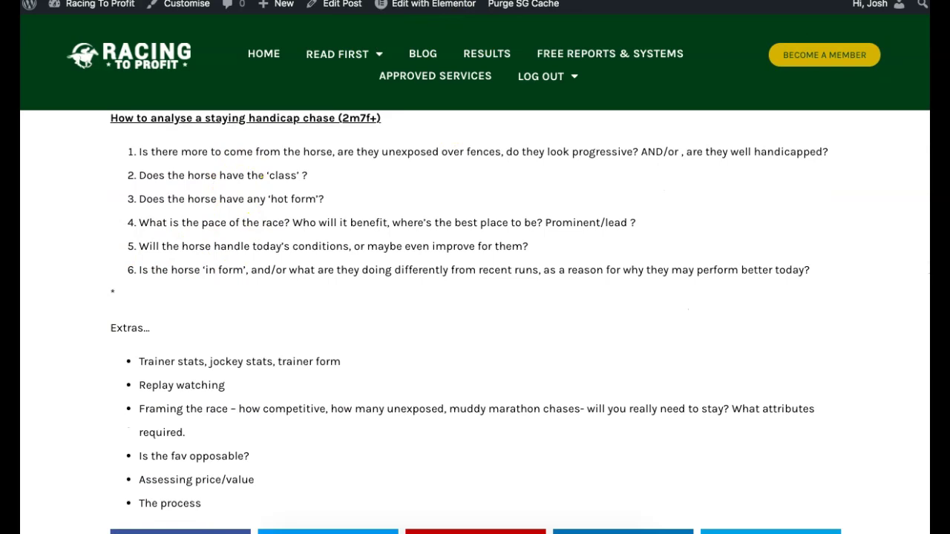
Return to The Kings Writ's full form from the Wincanton card, examine its race record and past runs, and close it
key("ctrl+Tab")
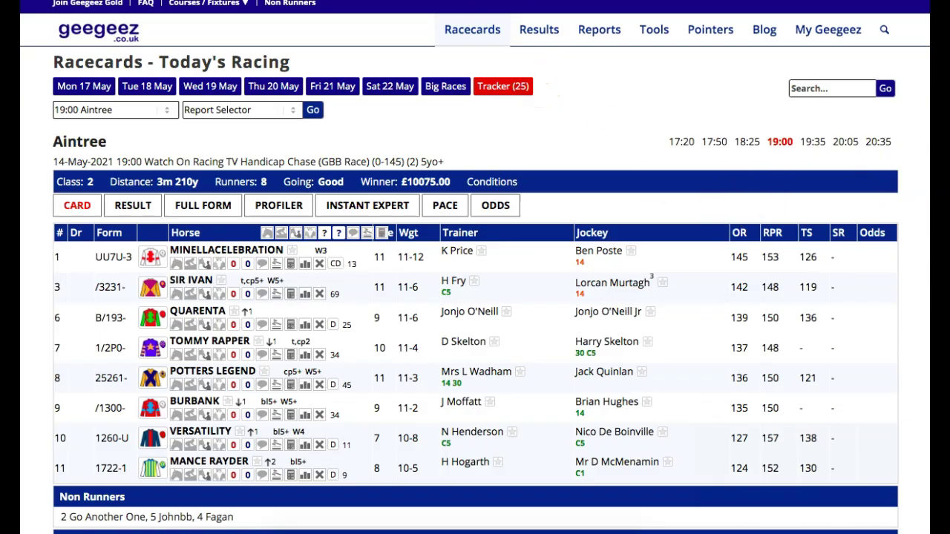
key("ctrl+Tab")
key("ctrl+Tab")
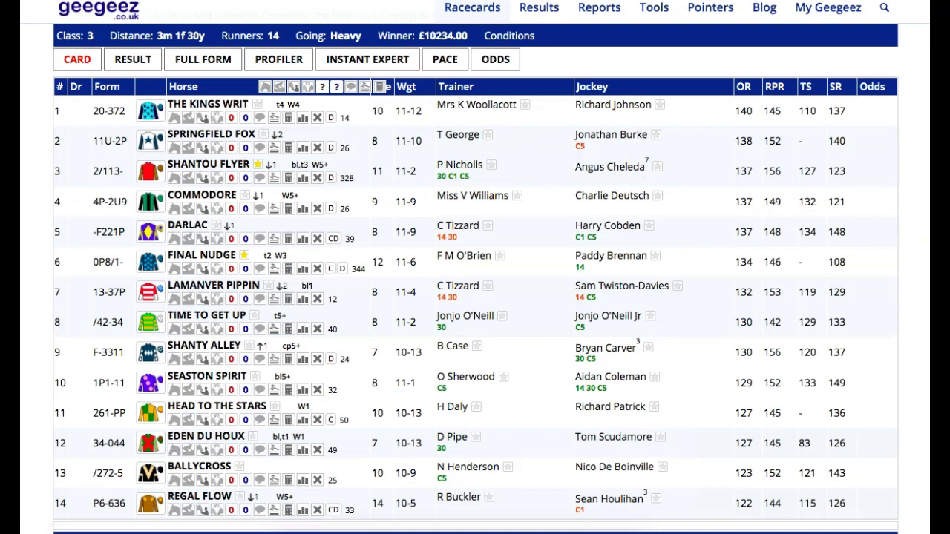
key("super+grave")
left_click_drag(455, 15, 345, 0)
scroll(342, 304, "down", 5)
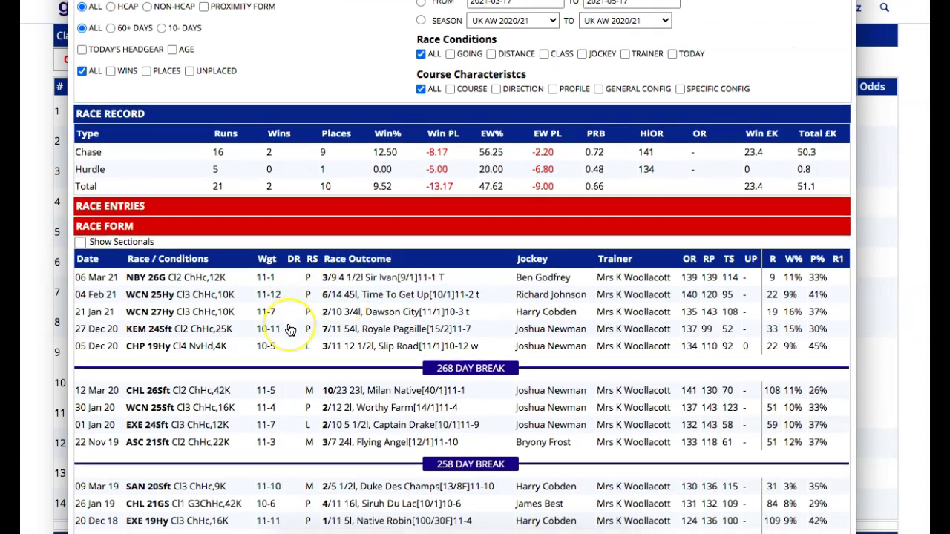
scroll(289, 331, "down", 3)
left_click(298, 241)
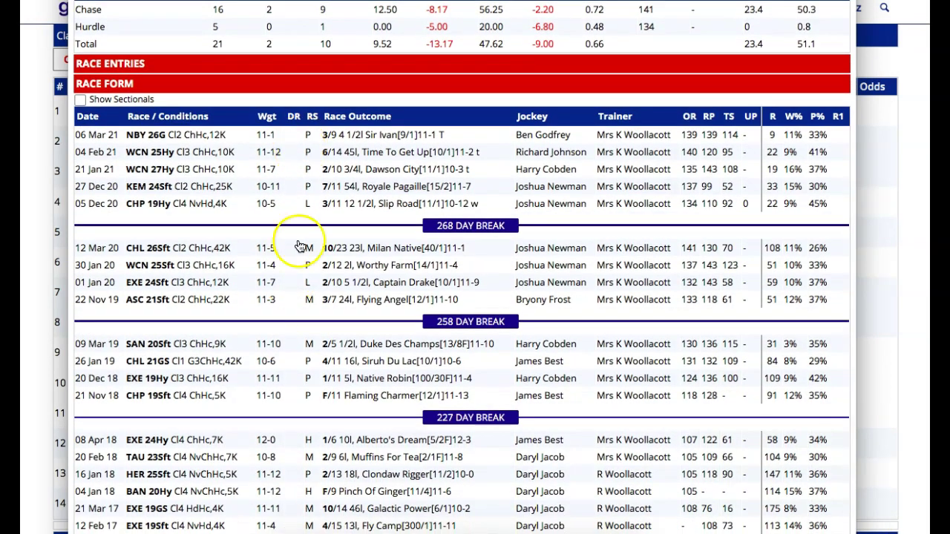
scroll(297, 250, "up", 1)
scroll(297, 222, "down", 1)
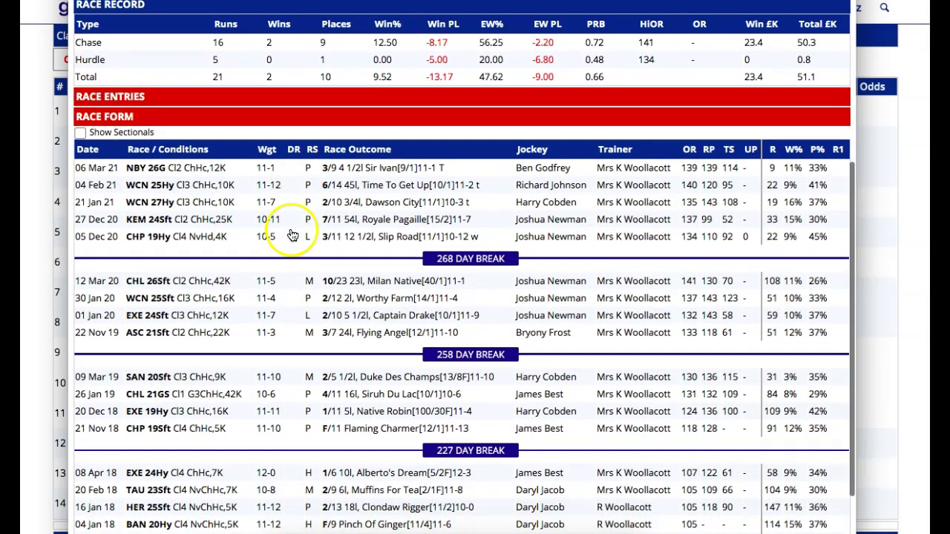
key("Escape")
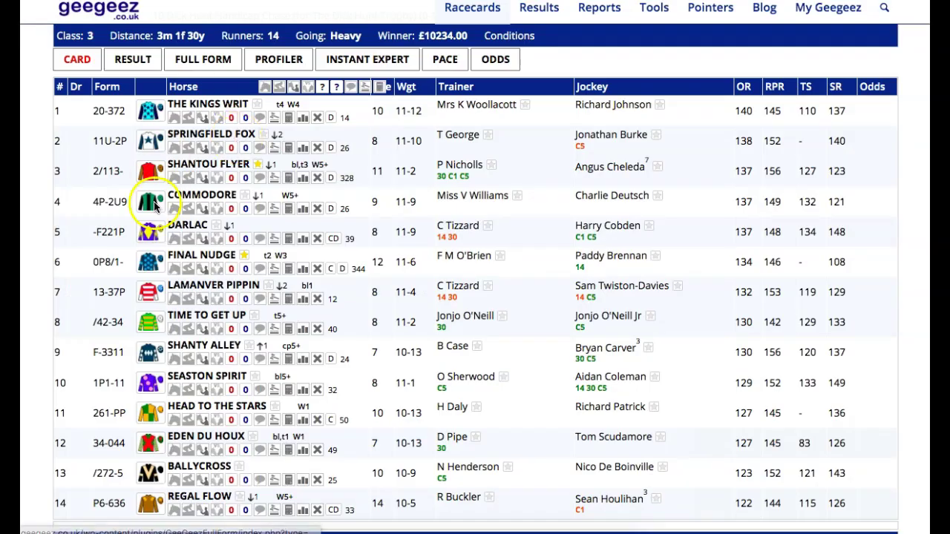
Expand Commodore's recent form on the race card, review its last six runs and overall record, and collapse it
scroll(160, 216, "down", 1)
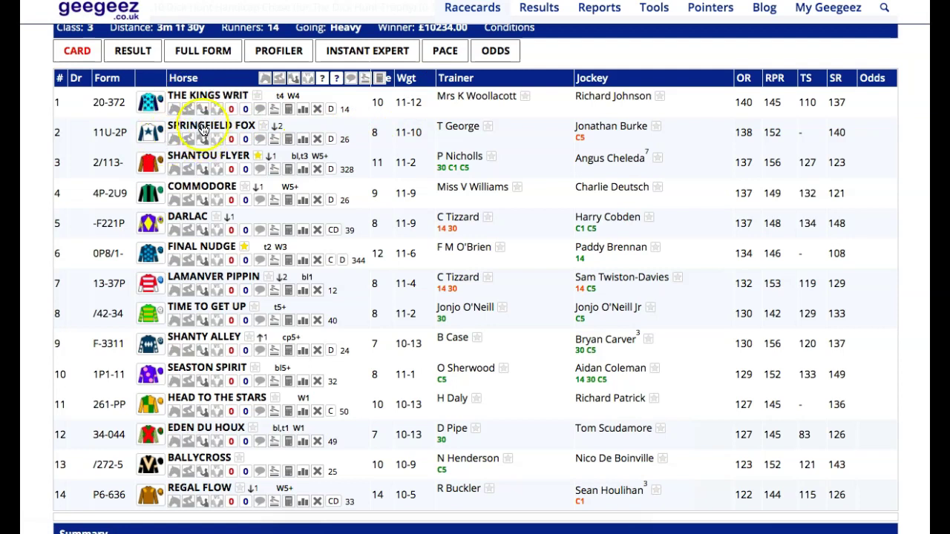
scroll(182, 111, "down", 1)
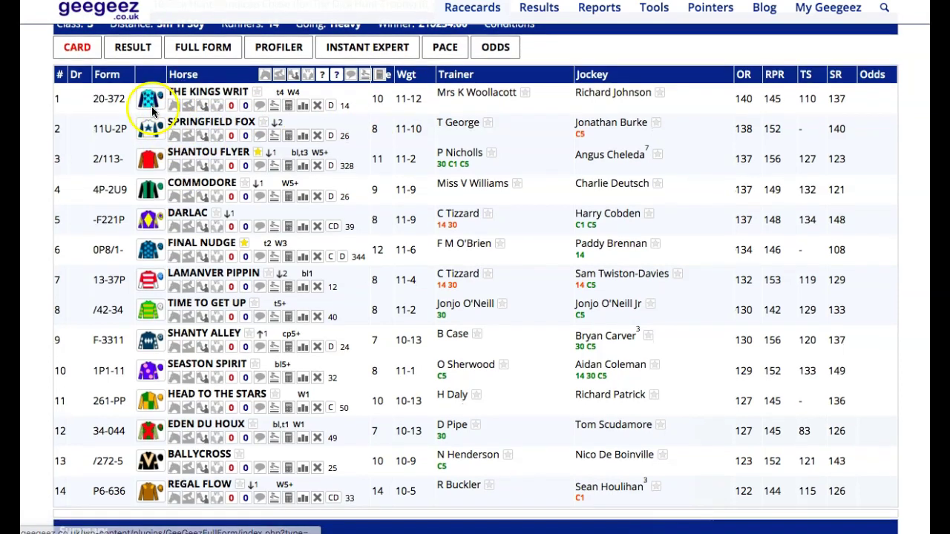
scroll(151, 112, "down", 1)
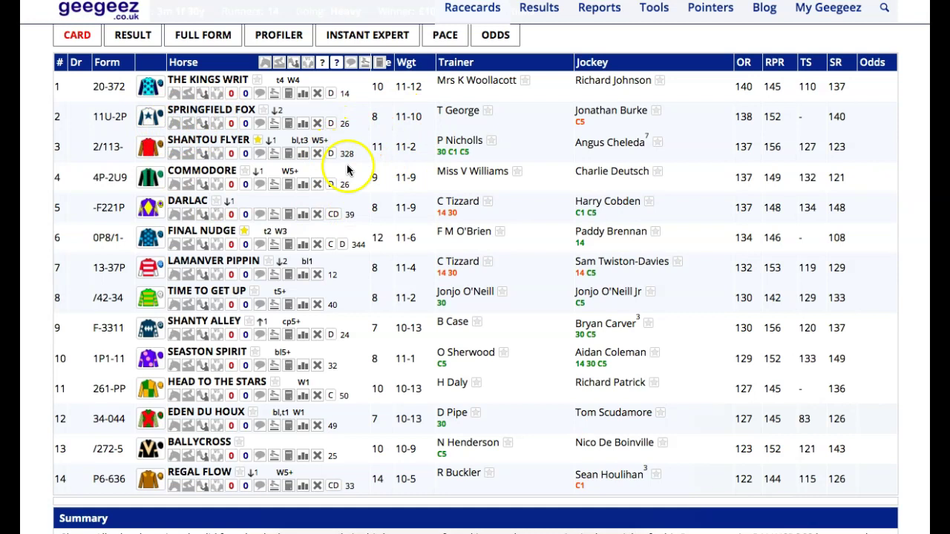
left_click(173, 184)
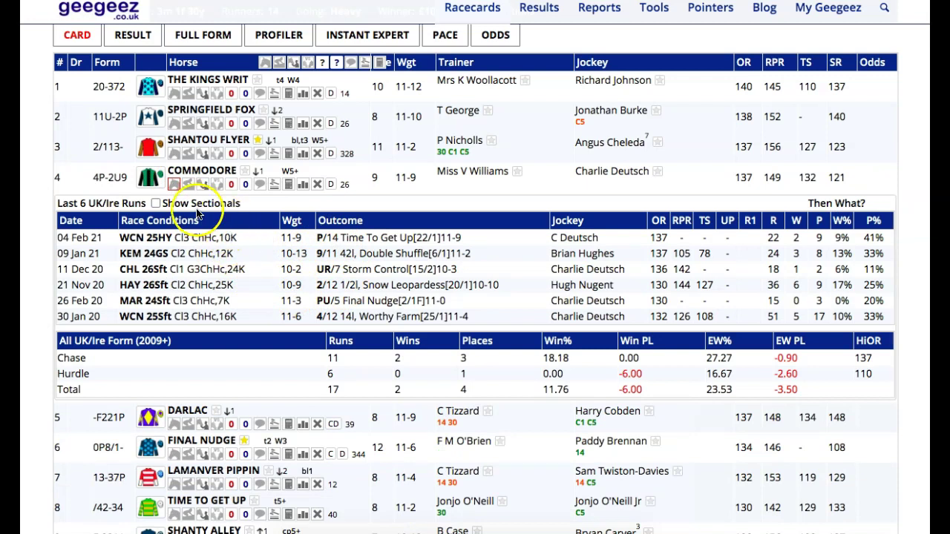
left_click(175, 185)
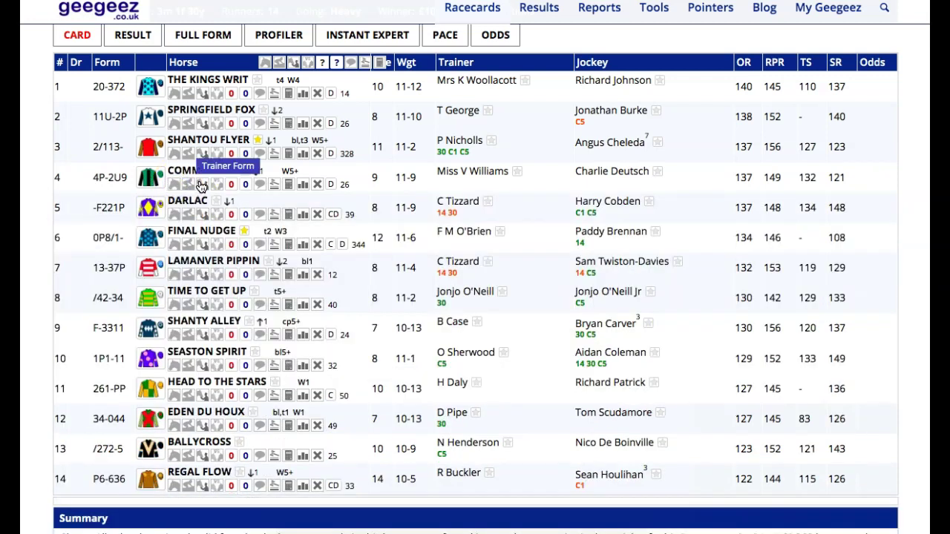
Expand Darlac's recent form, check its last six runs and overall record, and collapse it
scroll(203, 178, "down", 1)
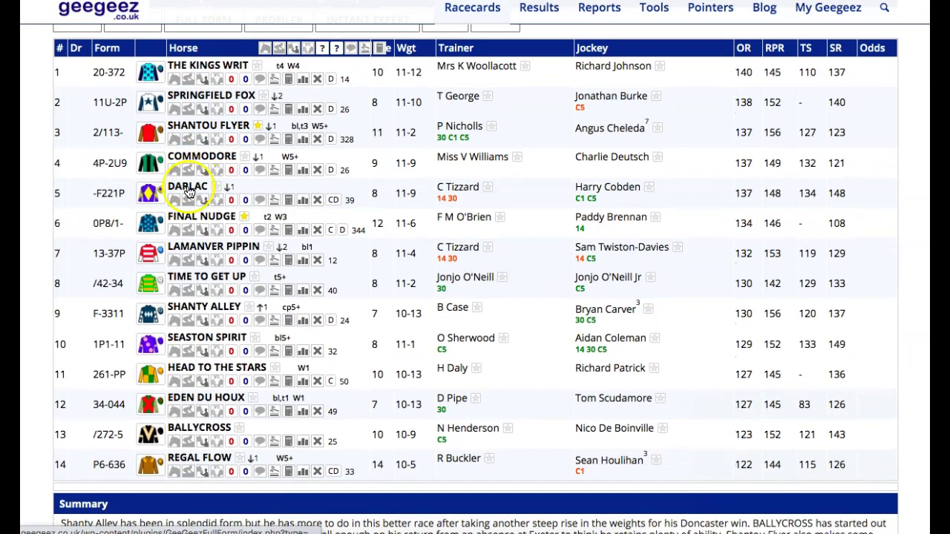
left_click(174, 201)
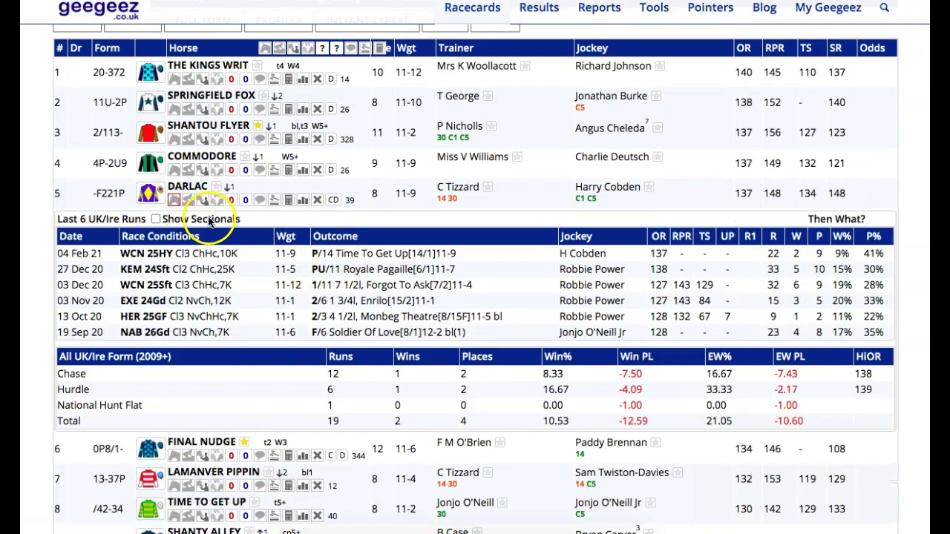
left_click(174, 200)
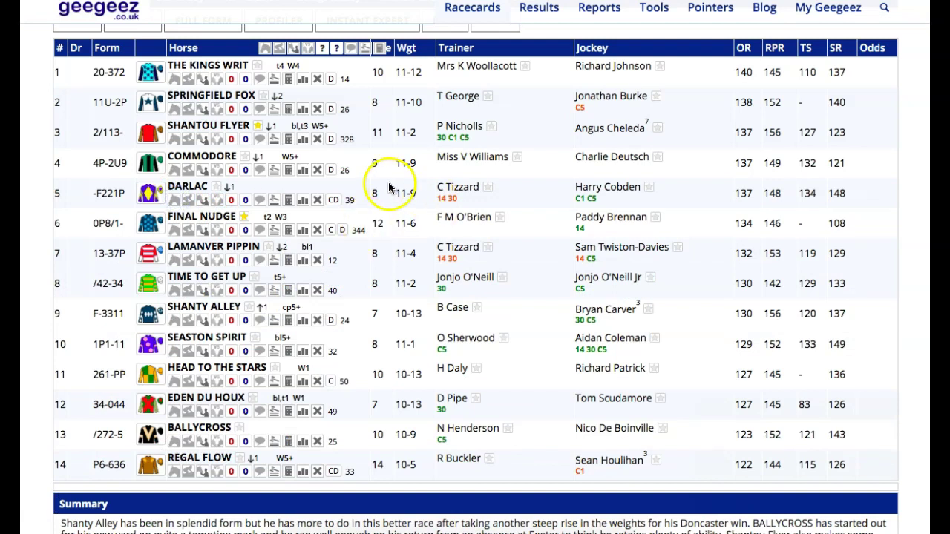
Expand Lamanver Pippin's recent form, examine its last six runs and chase record, and collapse it
scroll(346, 161, "down", 1)
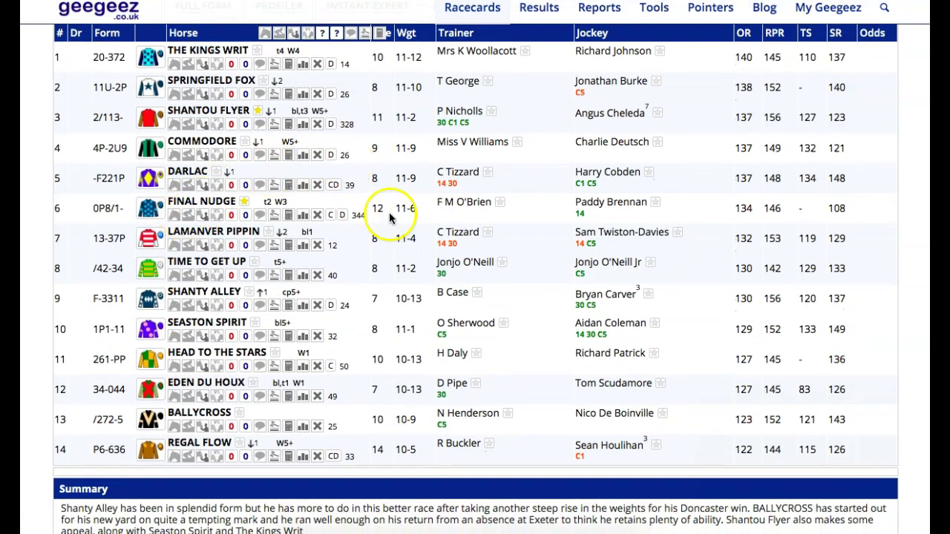
scroll(340, 219, "down", 1)
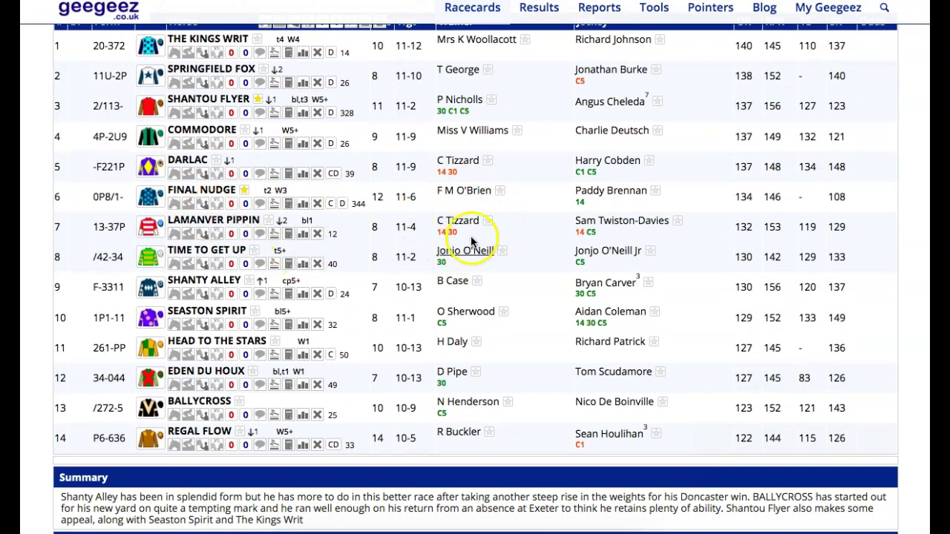
left_click(176, 235)
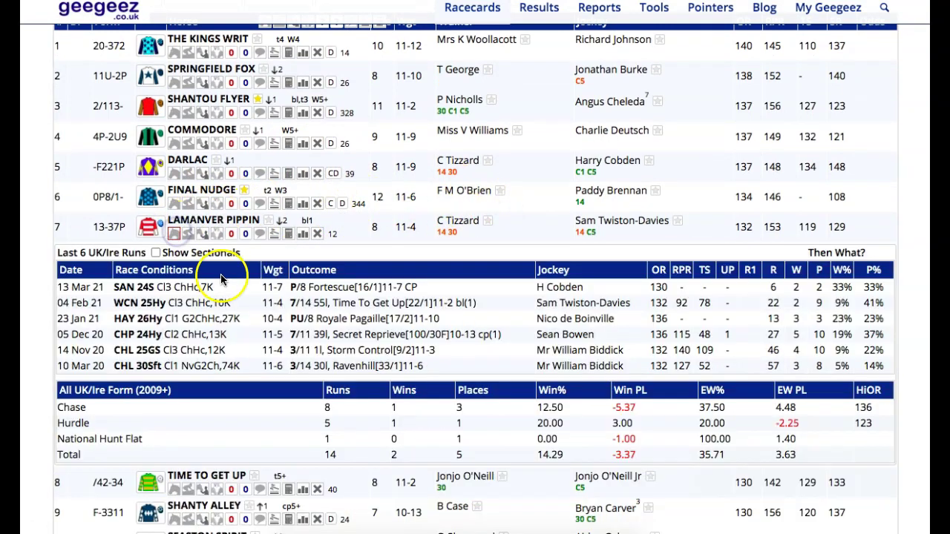
left_click(176, 236)
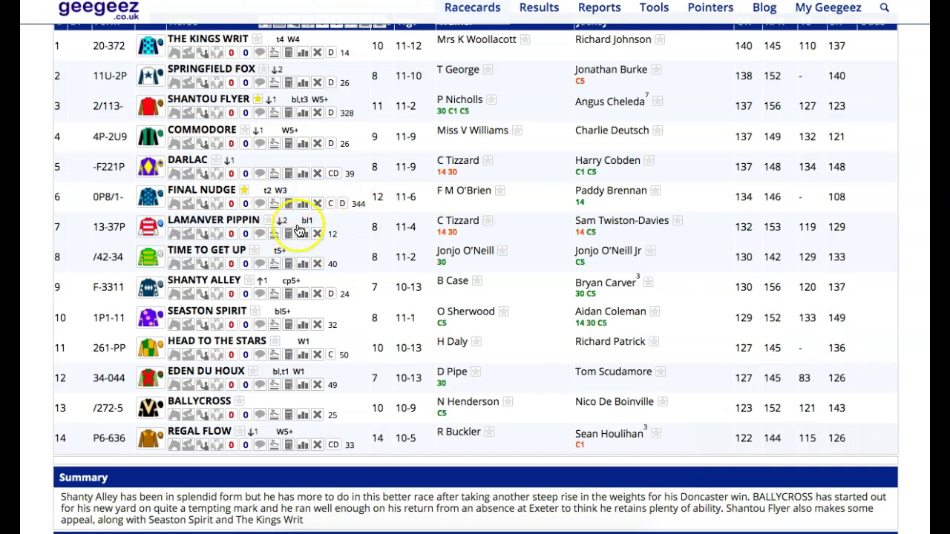
Expand Shanty Alley's recent form, examine its 04 Feb 21 Wincanton run among the last six, and collapse it
scroll(184, 284, "down", 1)
scroll(186, 282, "up", 1)
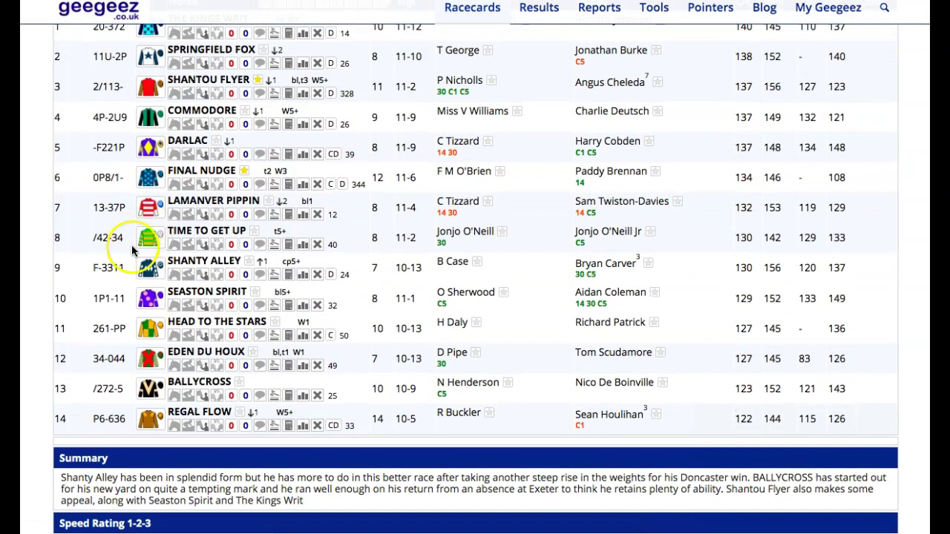
left_click(177, 278)
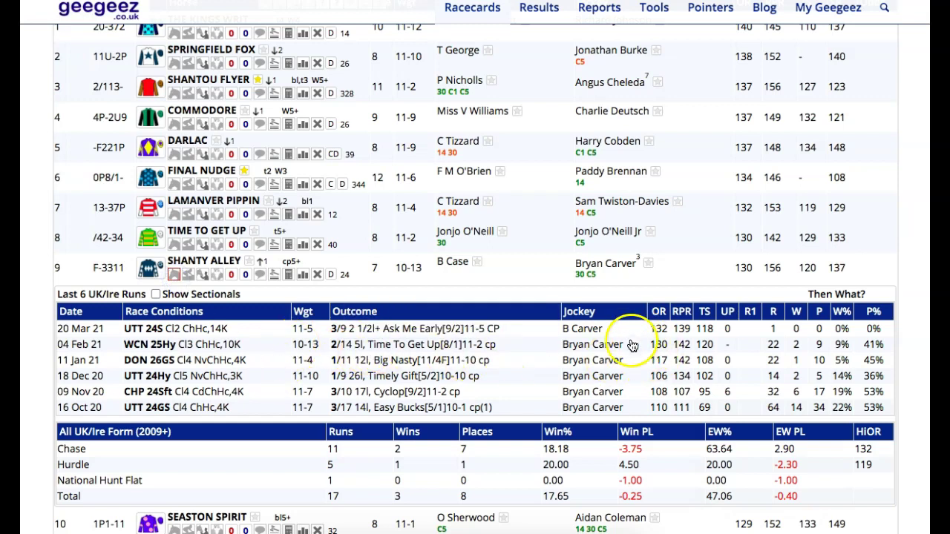
mouse_move(375, 343)
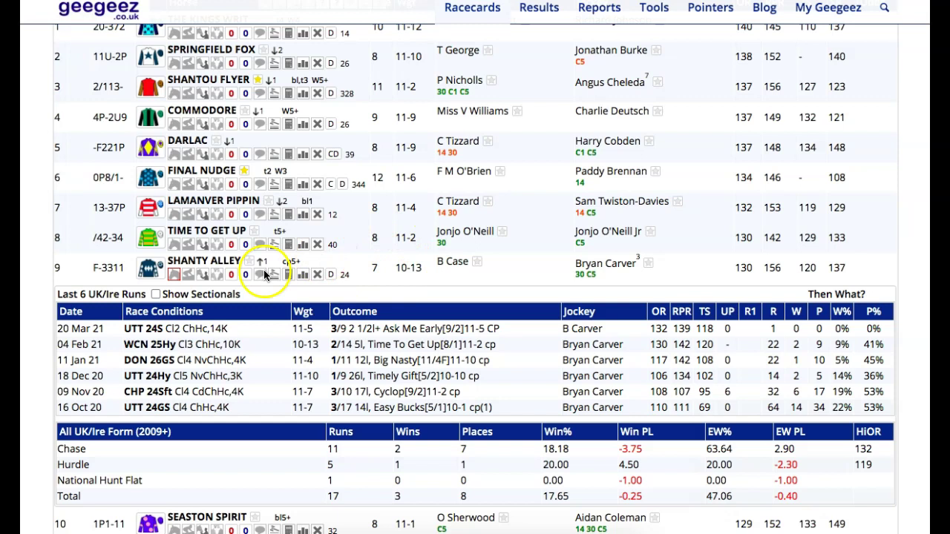
left_click(173, 275)
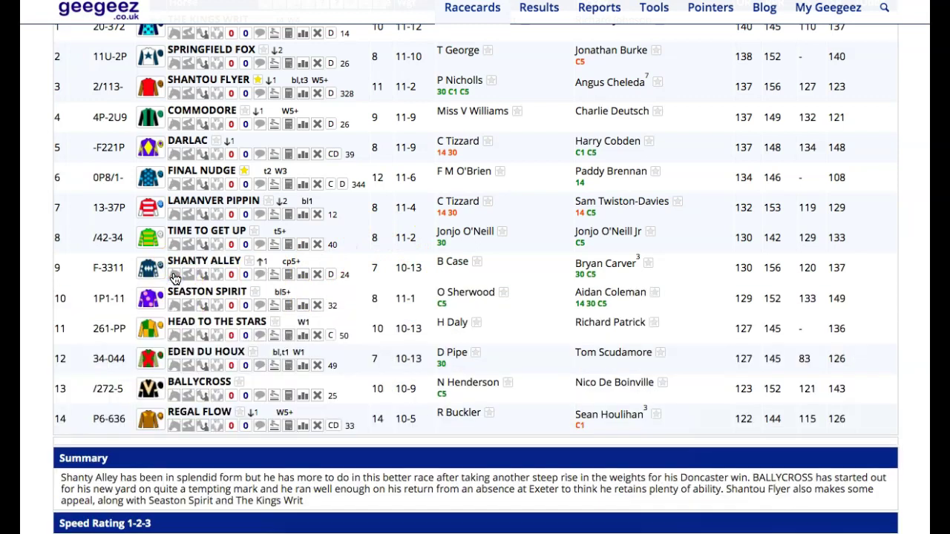
Expand Seaston Spirit's recent form, review its last six runs and overall record, and collapse it
scroll(194, 260, "down", 1)
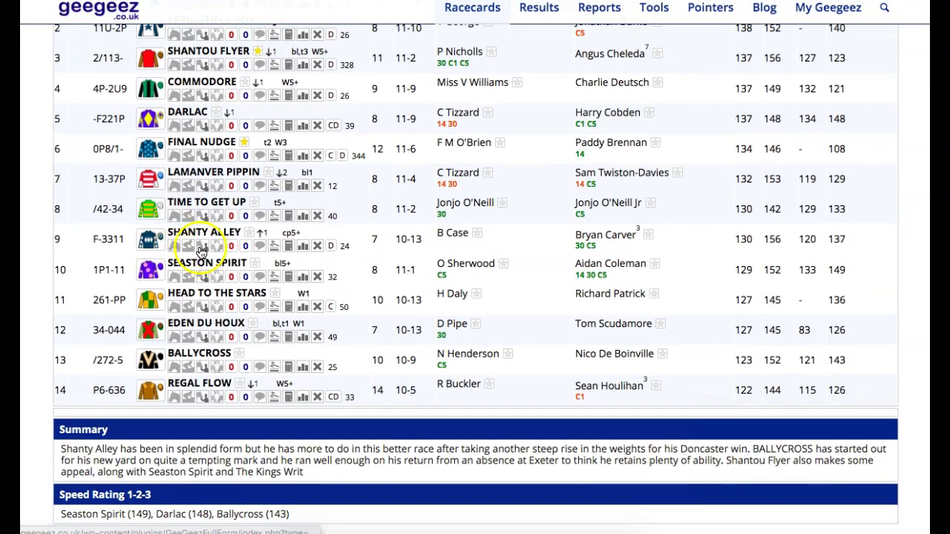
scroll(200, 252, "up", 1)
left_click(174, 288)
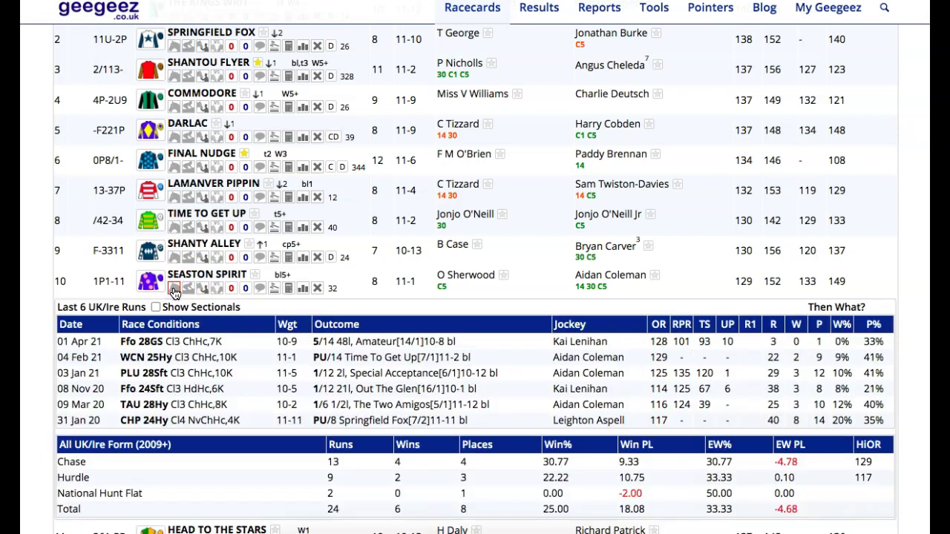
left_click(173, 289)
Expand Head To The Stars' recent form, read the race comment for its 04 Mar 21 Ludlow run, and collapse it
scroll(174, 293, "down", 1)
left_click(175, 306)
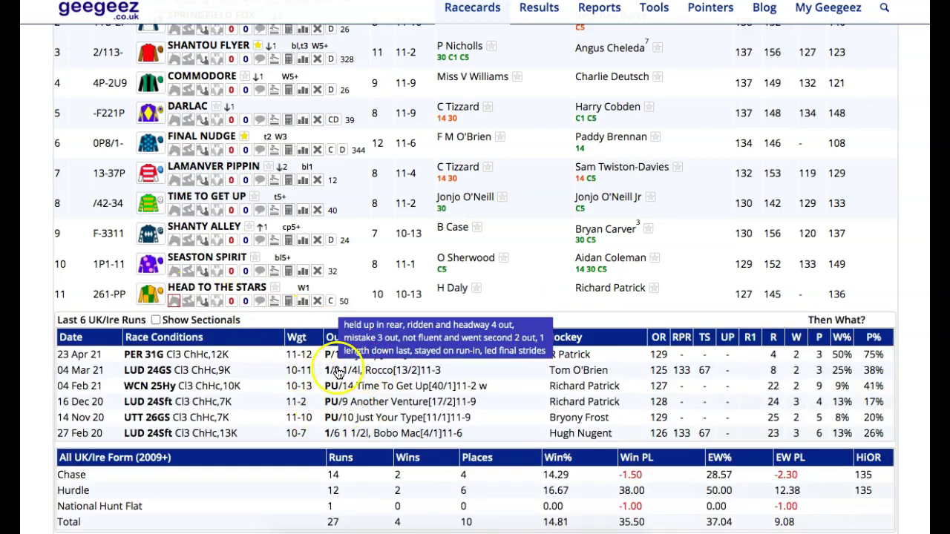
mouse_move(346, 371)
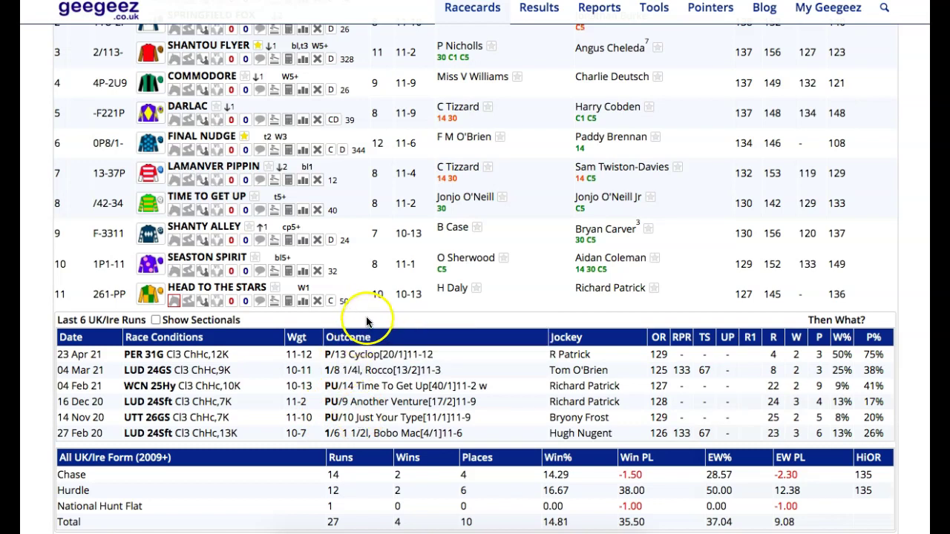
left_click(175, 300)
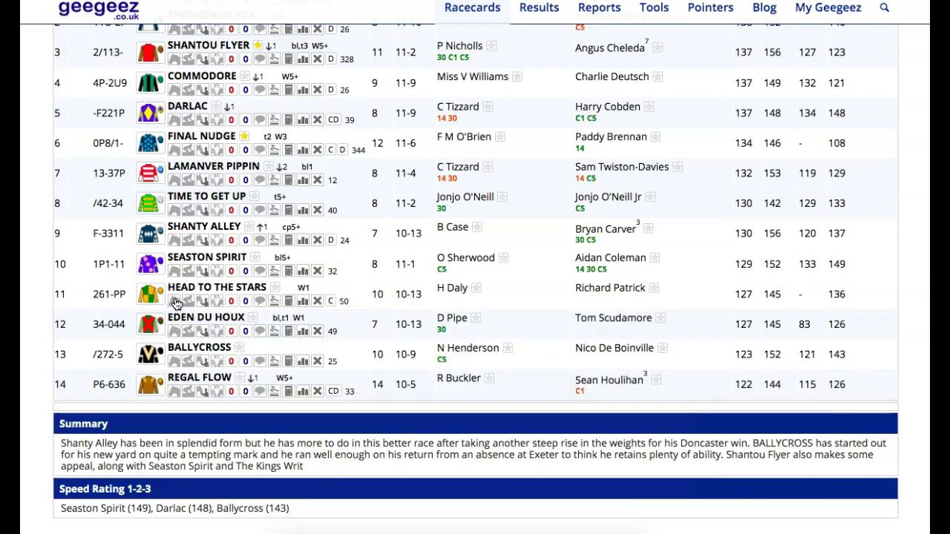
Expand Eden Du Houx's recent form, check its last six runs and chase record, and collapse it
left_click(174, 331)
scroll(264, 403, "down", 1)
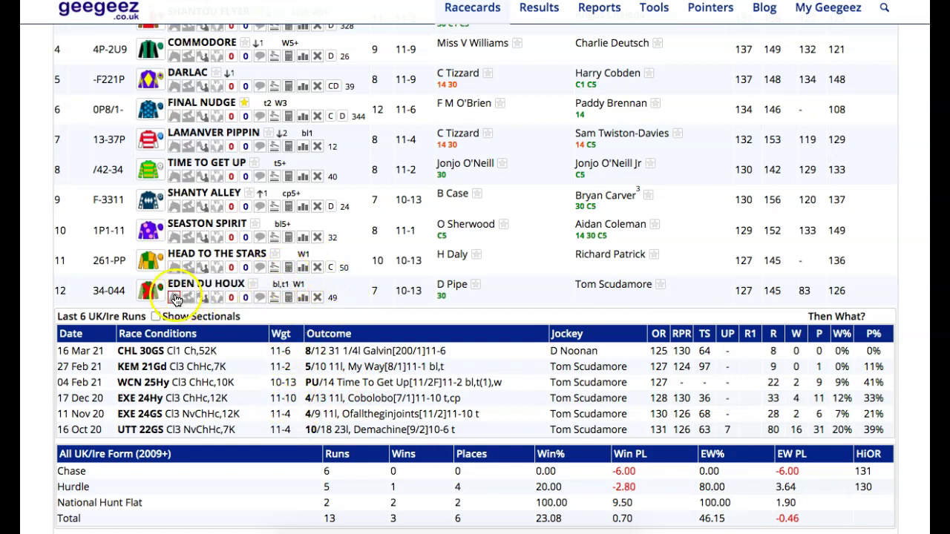
left_click(177, 298)
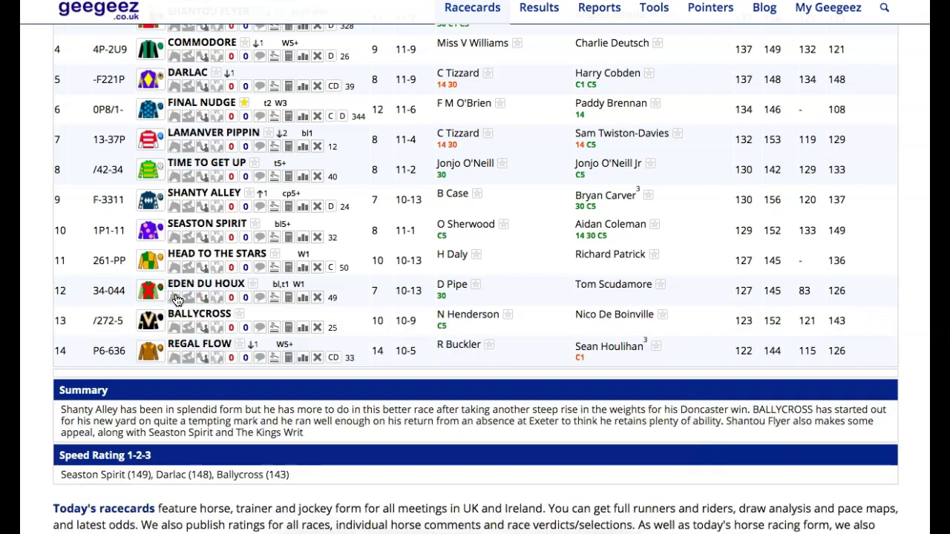
Expand Ballycross's recent form, examine its last six runs and overall record, and collapse it
left_click(173, 312)
scroll(223, 327, "down", 1)
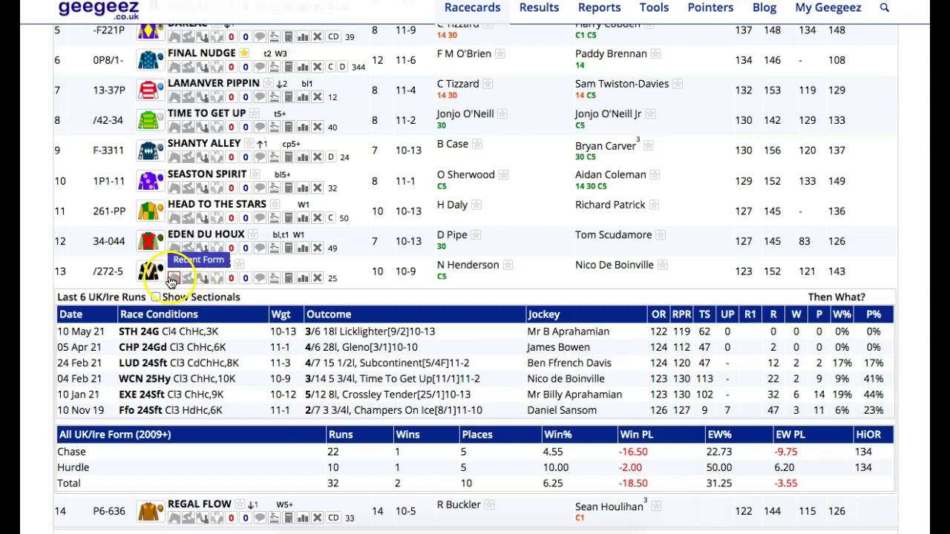
mouse_move(325, 356)
left_click(174, 277)
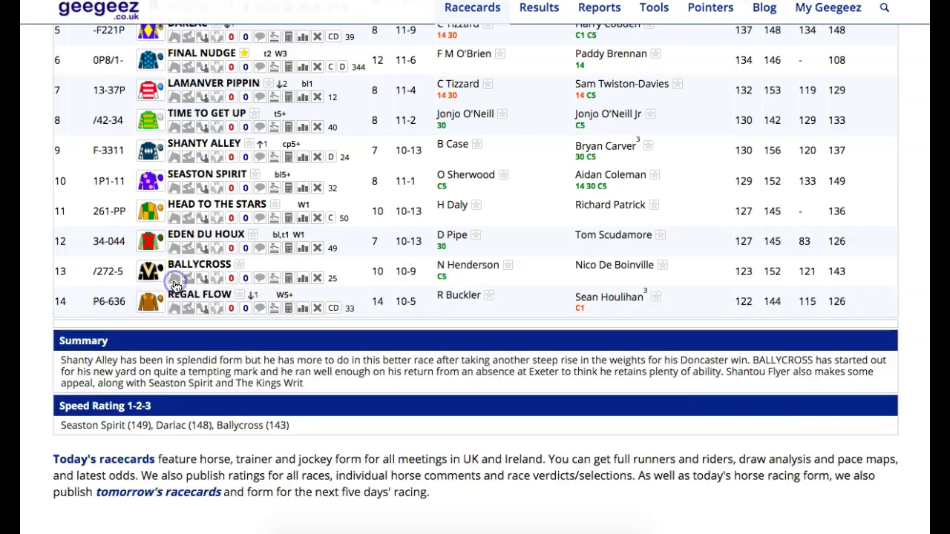
Briefly open and close Regal Flow's recent form, and return to the full list of runners
left_click(174, 330)
left_click(174, 330)
scroll(161, 296, "up", 3)
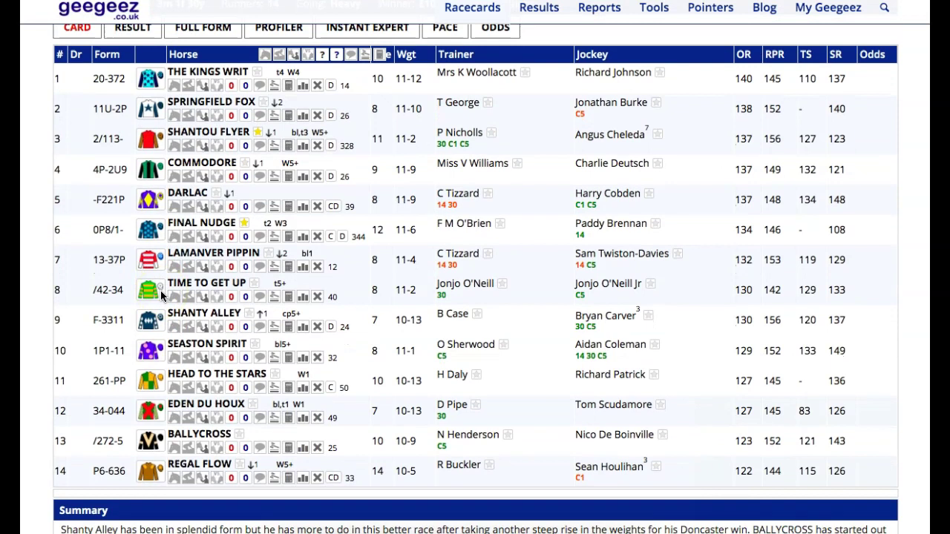
Compare all runners on the race card by form figures, days since last run, age and weight
left_click(374, 121)
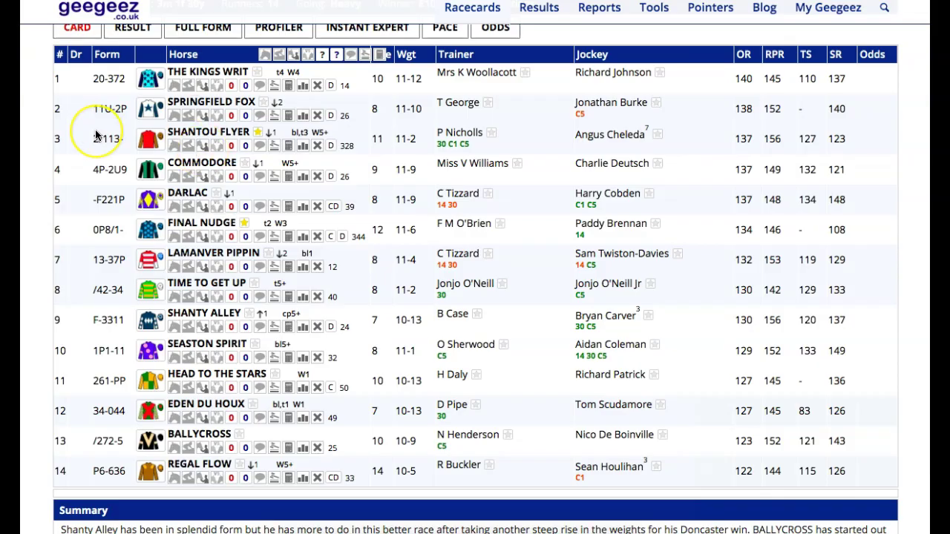
scroll(74, 131, "up", 1)
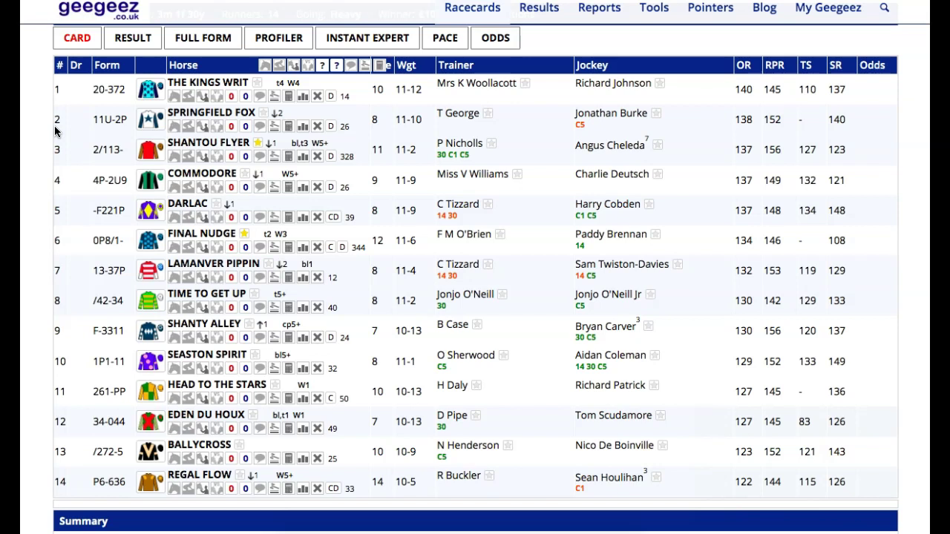
scroll(54, 127, "up", 1)
left_click(54, 119)
scroll(54, 115, "up", 1)
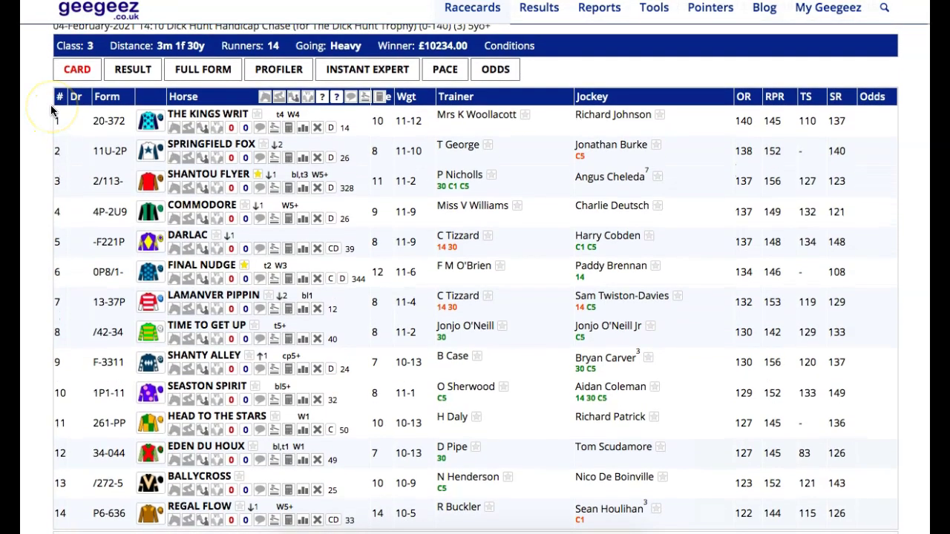
scroll(51, 110, "down", 2)
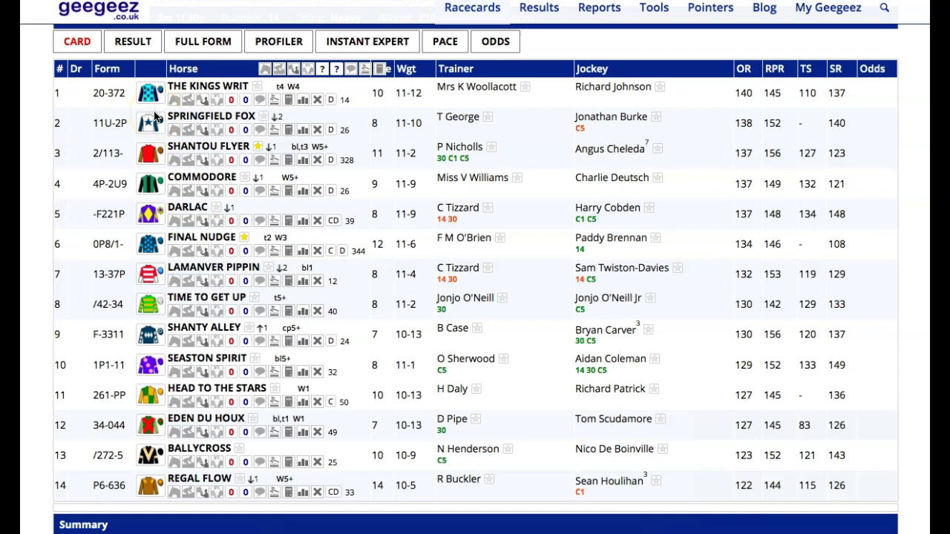
scroll(155, 117, "down", 1)
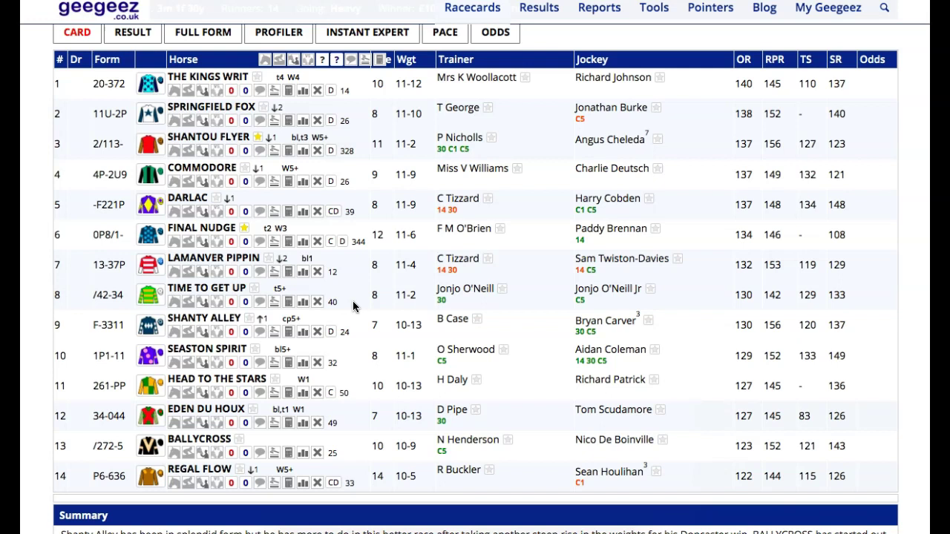
scroll(353, 300, "up", 1)
scroll(352, 300, "down", 1)
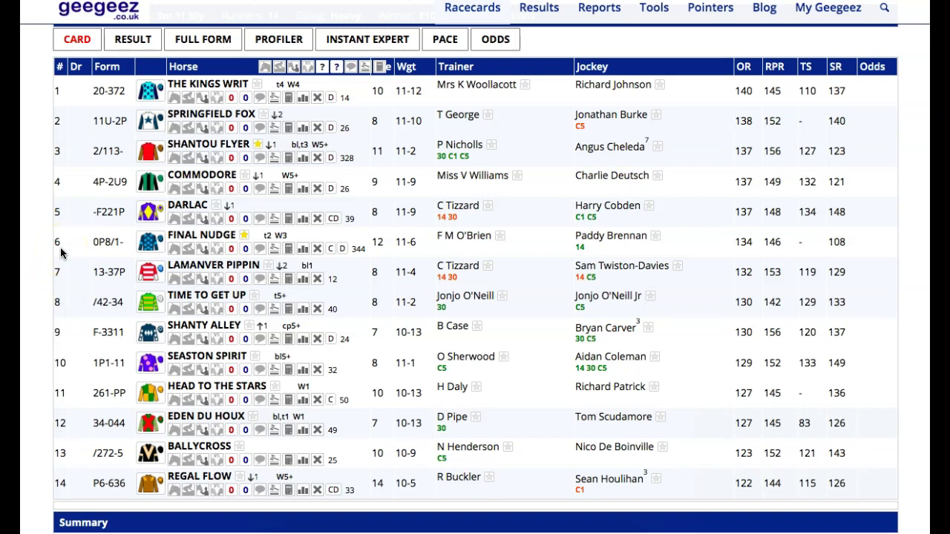
scroll(61, 253, "up", 1)
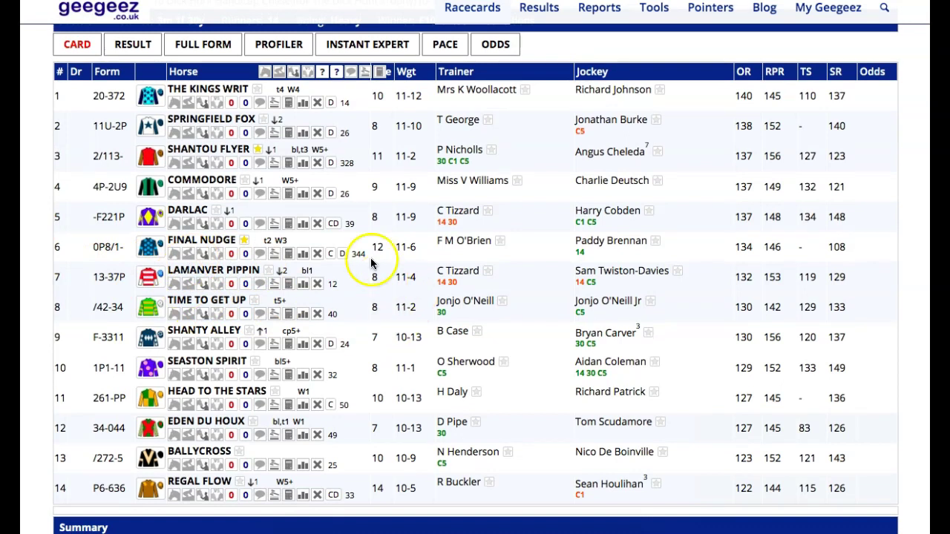
scroll(349, 219, "up", 1)
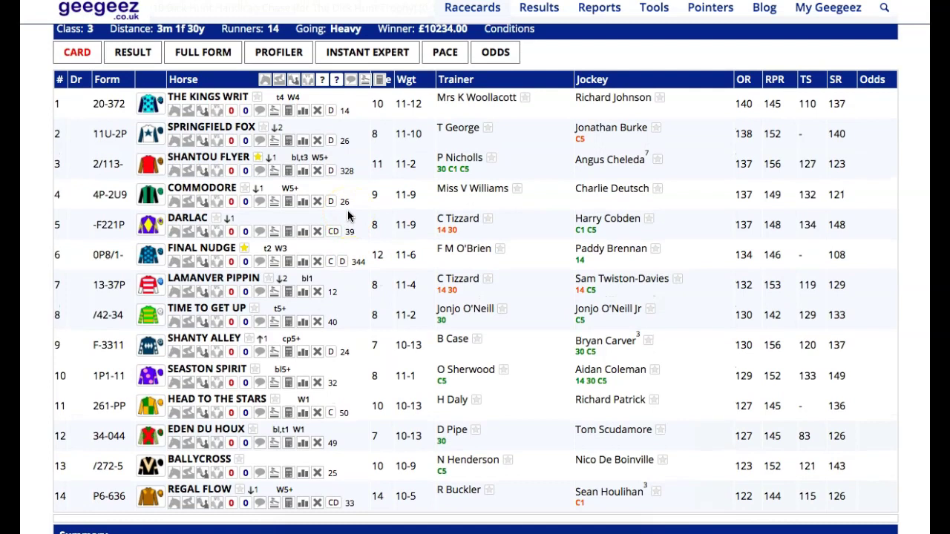
scroll(104, 258, "up", 1)
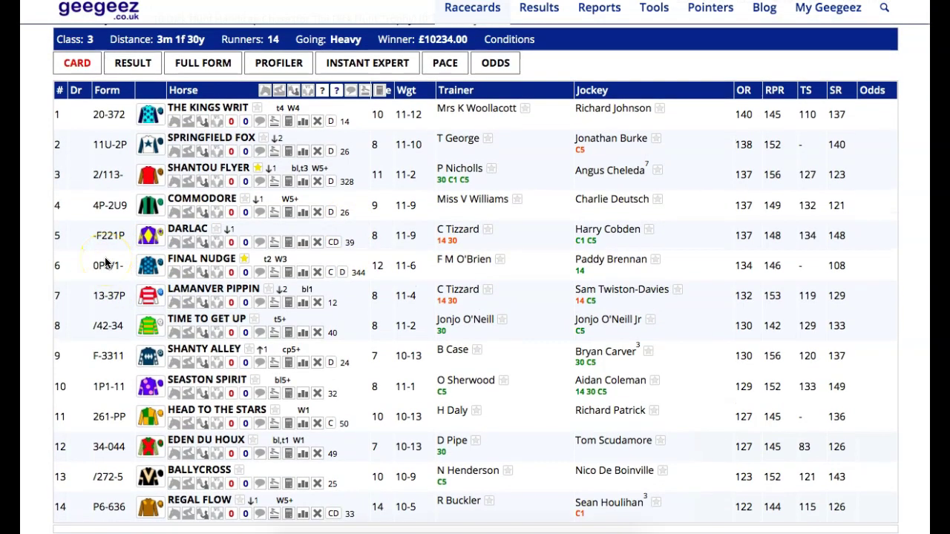
scroll(106, 262, "up", 1)
scroll(105, 262, "down", 1)
scroll(105, 262, "down", 1)
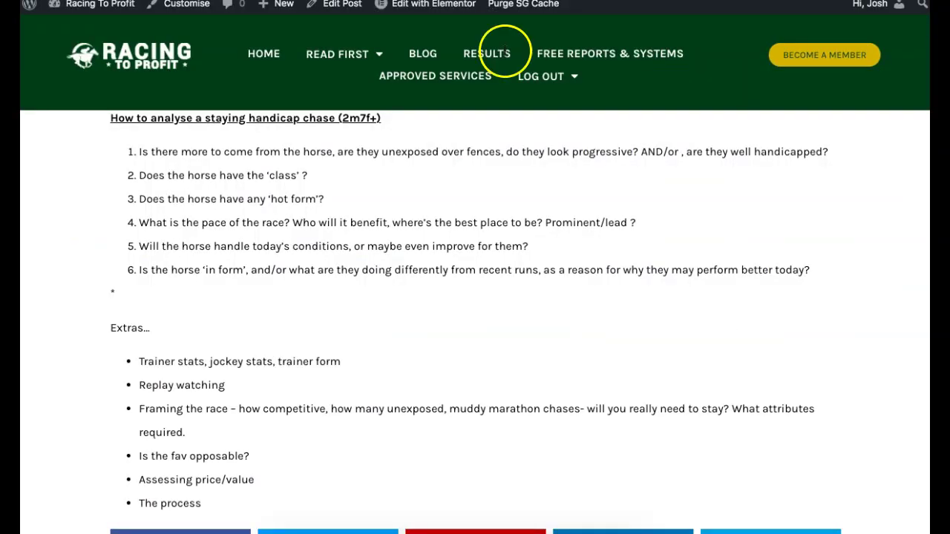
Switch to the Racing To Profit post and read the six staying handicap chase questions and the extras
scroll(351, 167, "up", 3)
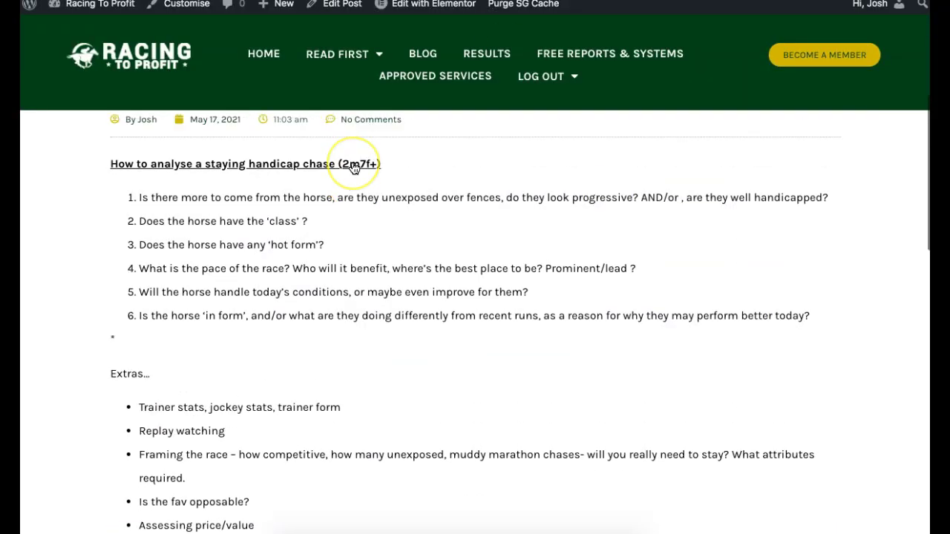
scroll(191, 319, "down", 3)
scroll(191, 318, "up", 3)
scroll(191, 317, "down", 1)
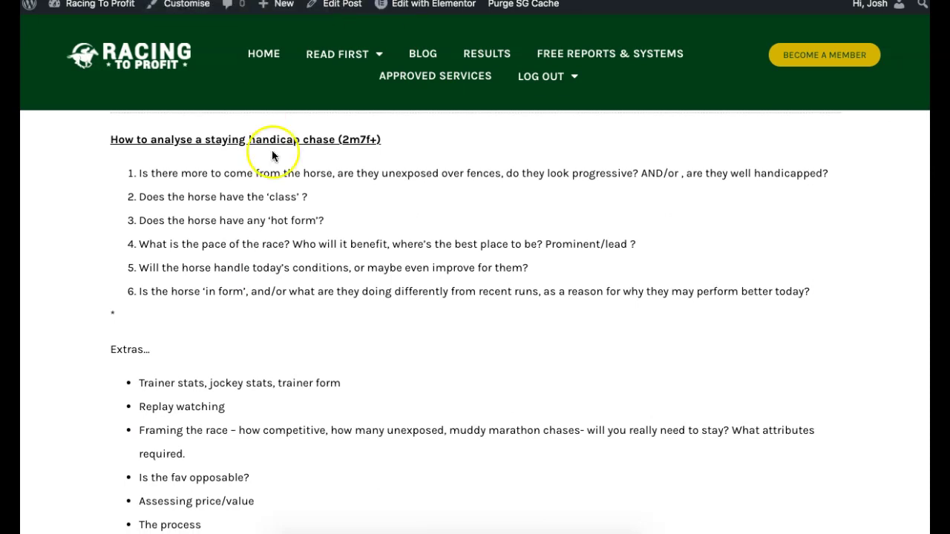
scroll(101, 213, "down", 2)
scroll(113, 252, "up", 3)
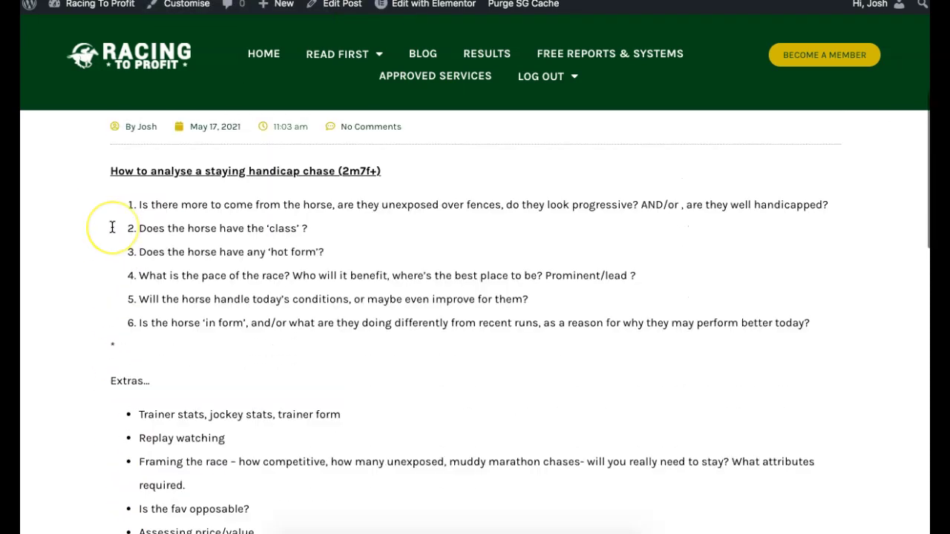
scroll(111, 237, "down", 1)
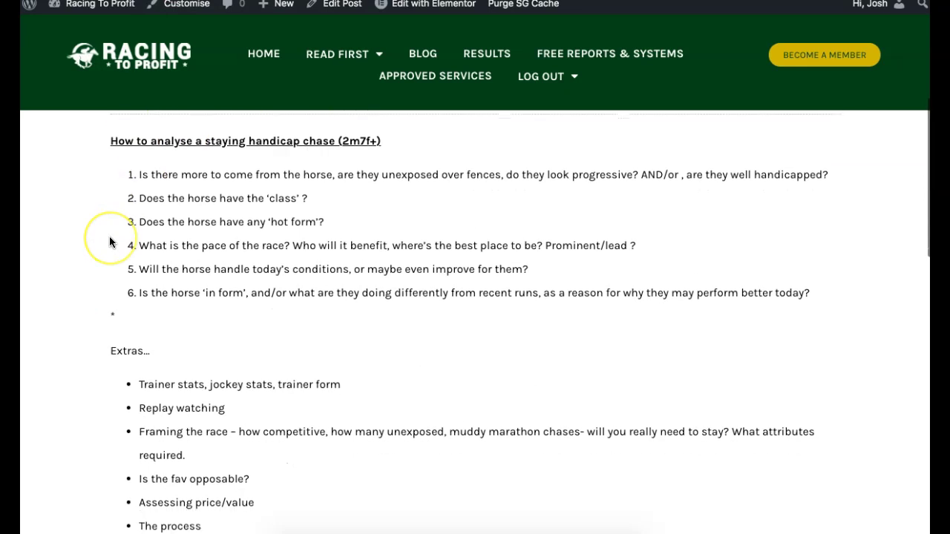
scroll(110, 241, "down", 1)
scroll(109, 242, "up", 1)
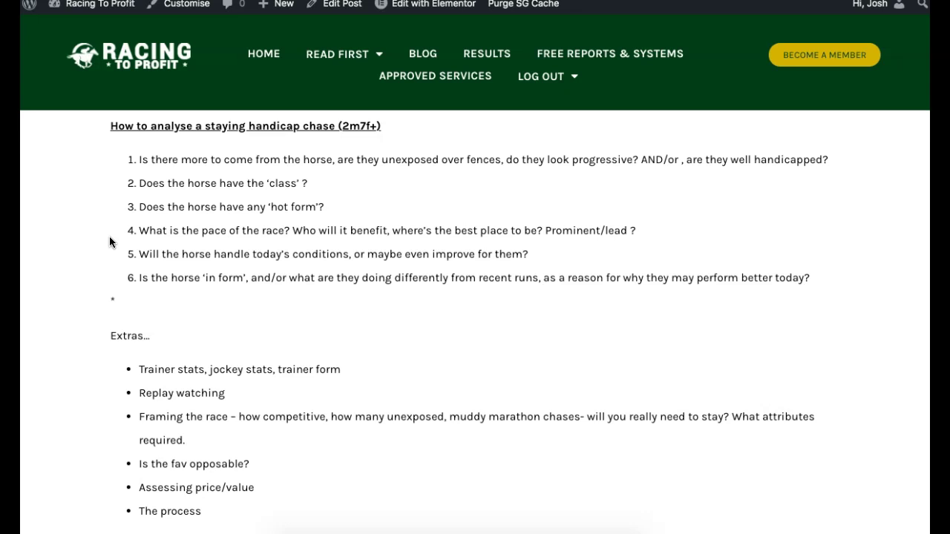
Return to the 14:10 Wincanton race card on geegeez.co.uk and look over its runners again
left_click(222, 56)
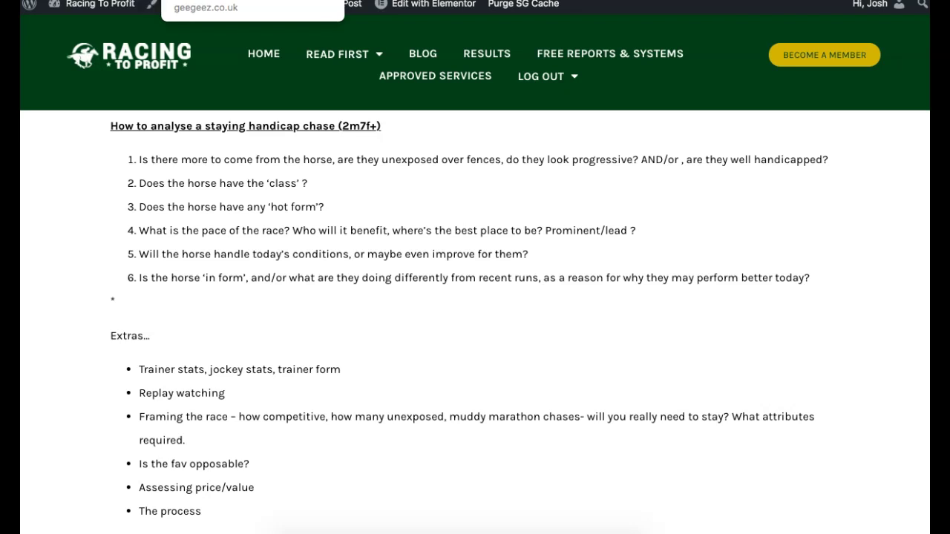
left_click(246, 15)
scroll(95, 260, "down", 4)
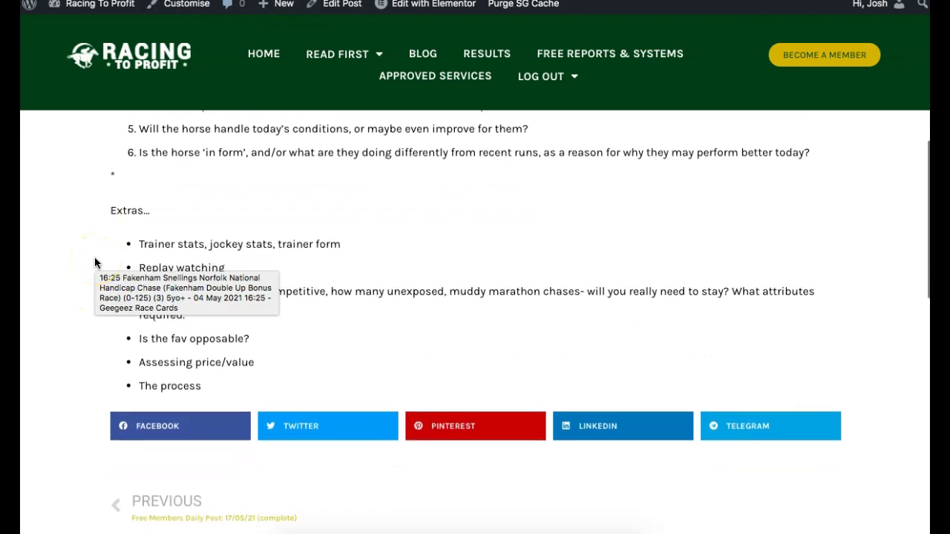
scroll(88, 178, "up", 4)
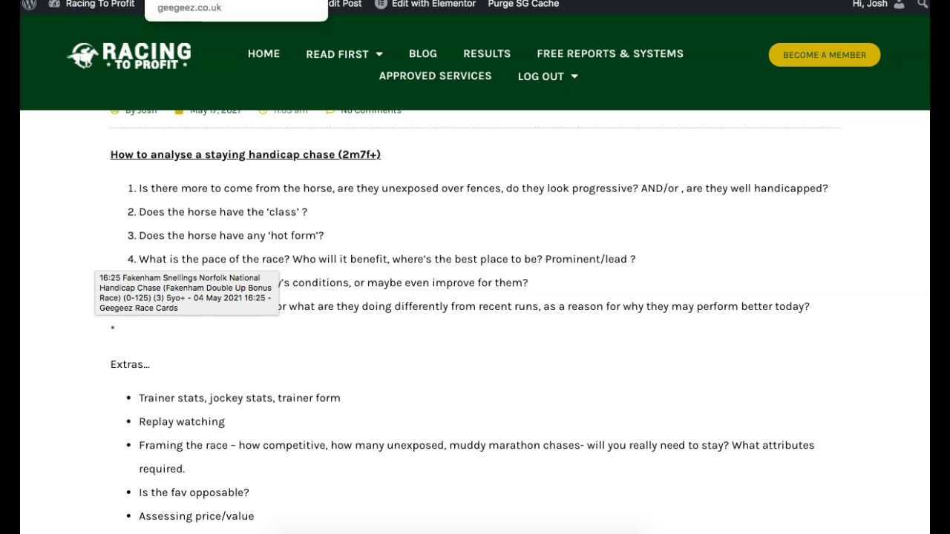
key("ctrl+Tab")
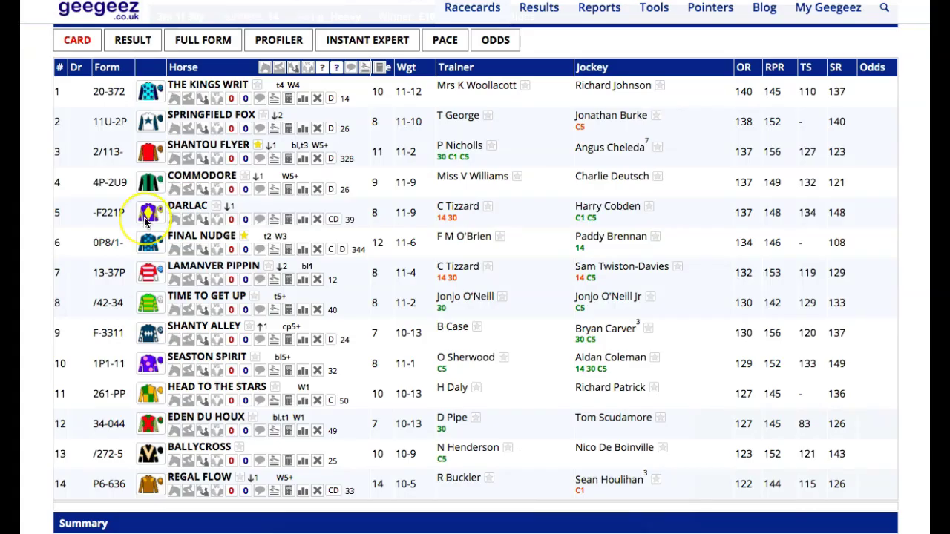
scroll(147, 223, "up", 1)
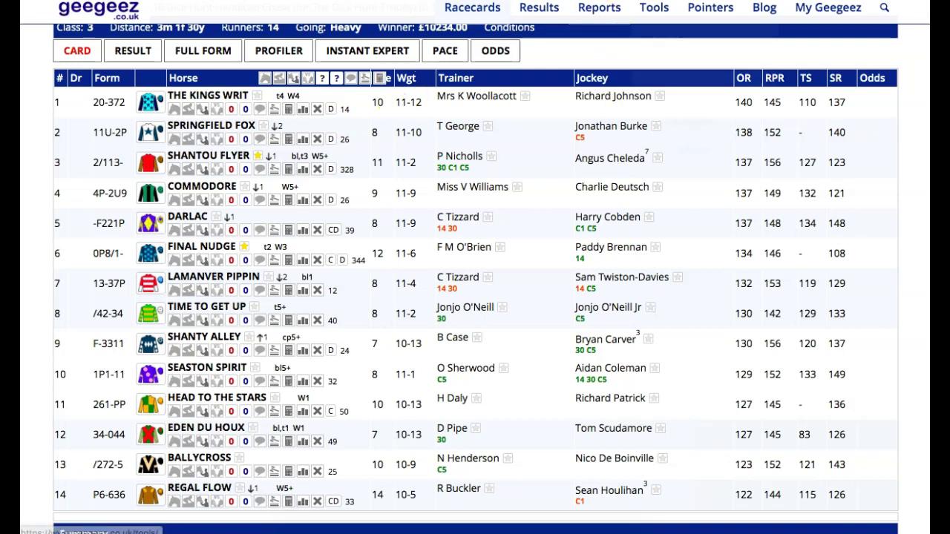
Go back to the Racing To Profit checklist and reread its questions on analysing a staying handicap chase
key("ctrl+Tab")
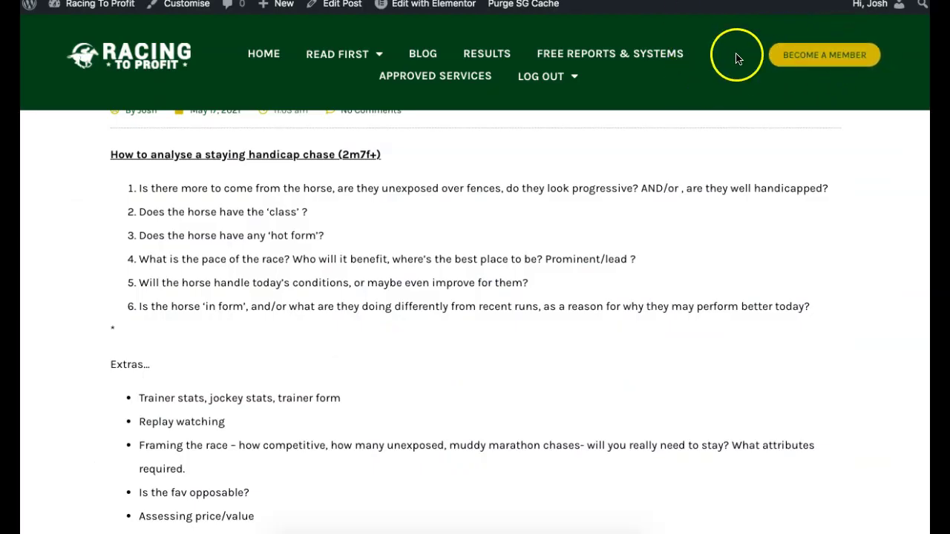
scroll(128, 257, "up", 1)
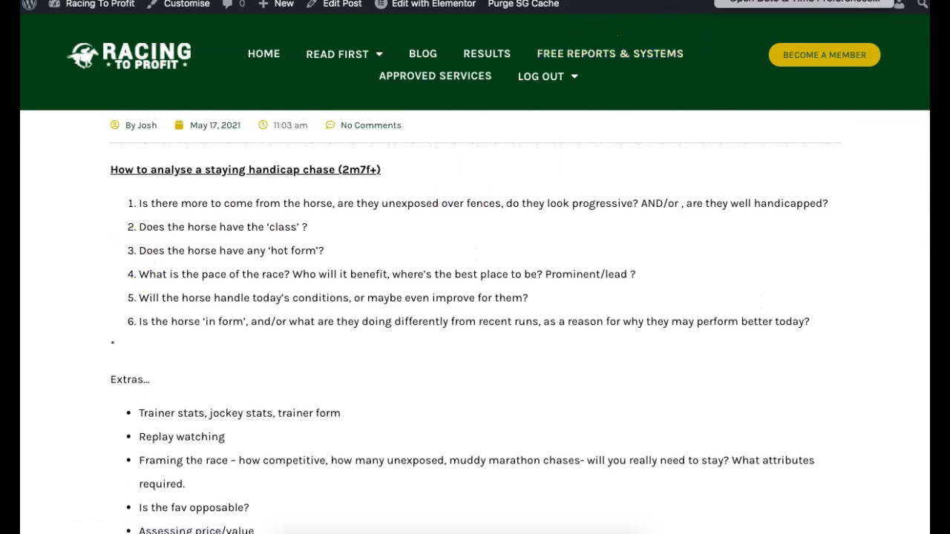
scroll(92, 258, "up", 1)
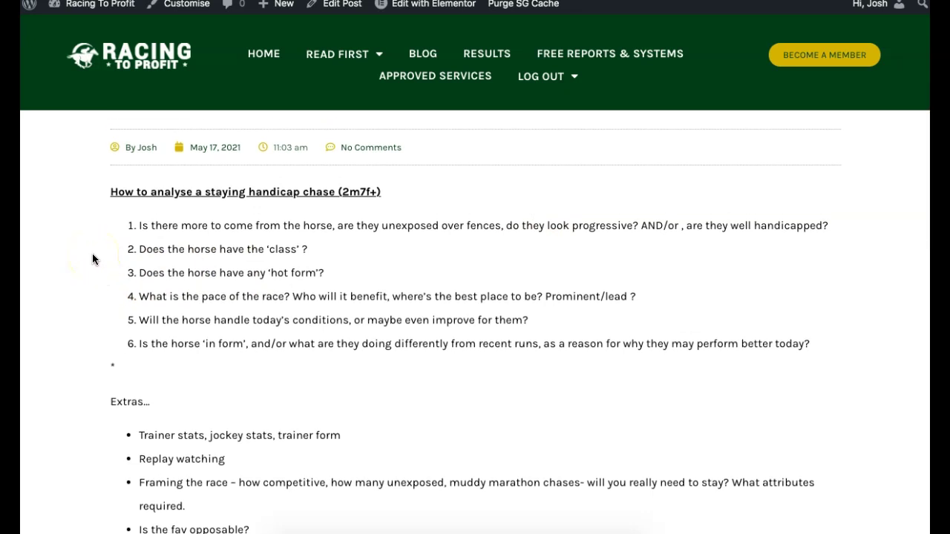
scroll(92, 255, "up", 3)
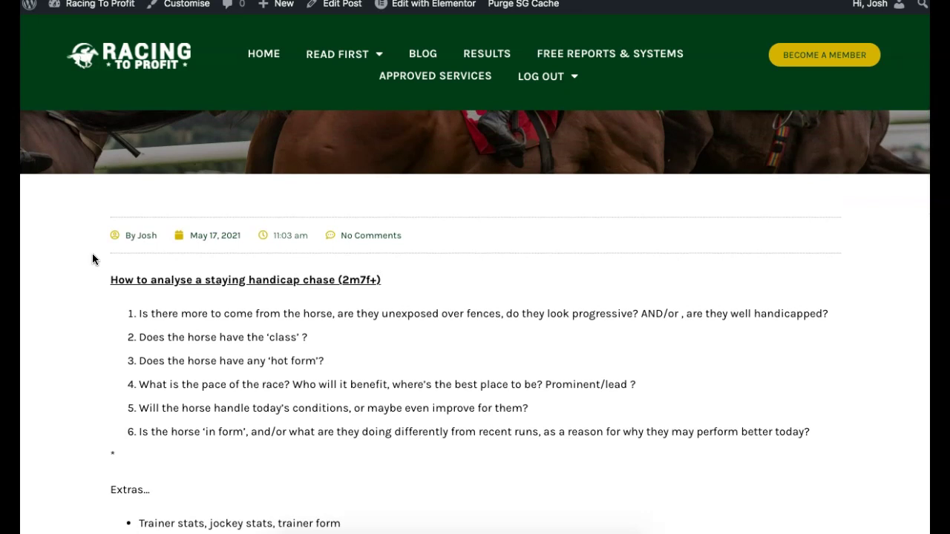
scroll(92, 254, "down", 3)
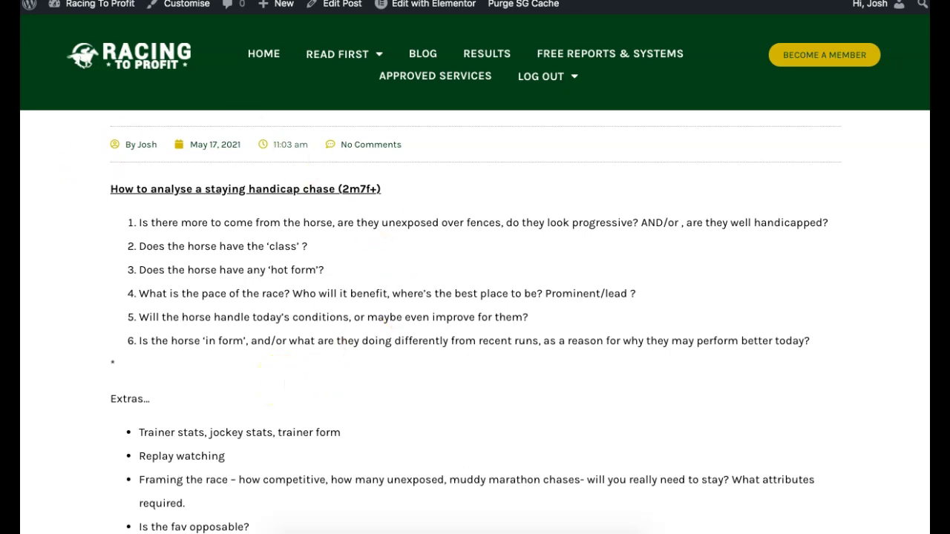
Review the six staying handicap chase questions together with the extras, from trainer stats and replay watching through to the process
scroll(35, 256, "down", 1)
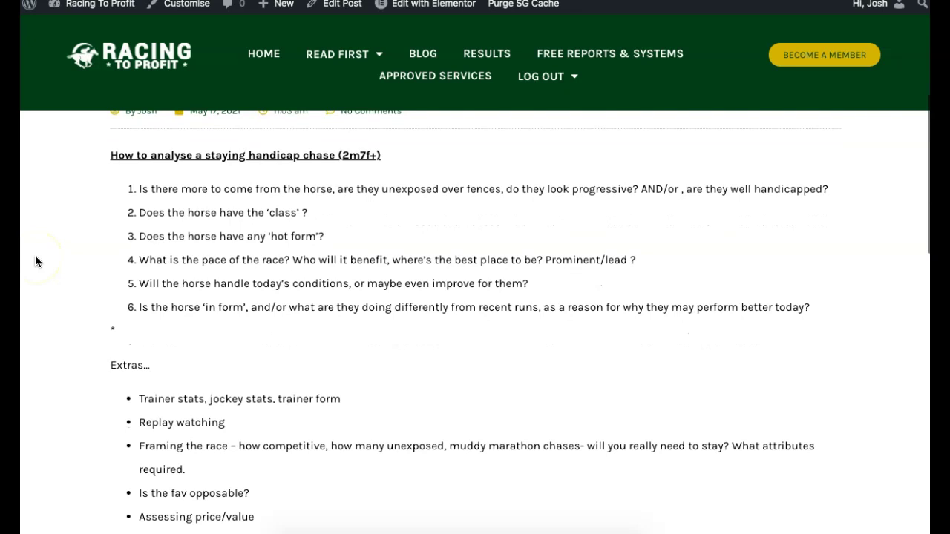
scroll(35, 256, "down", 1)
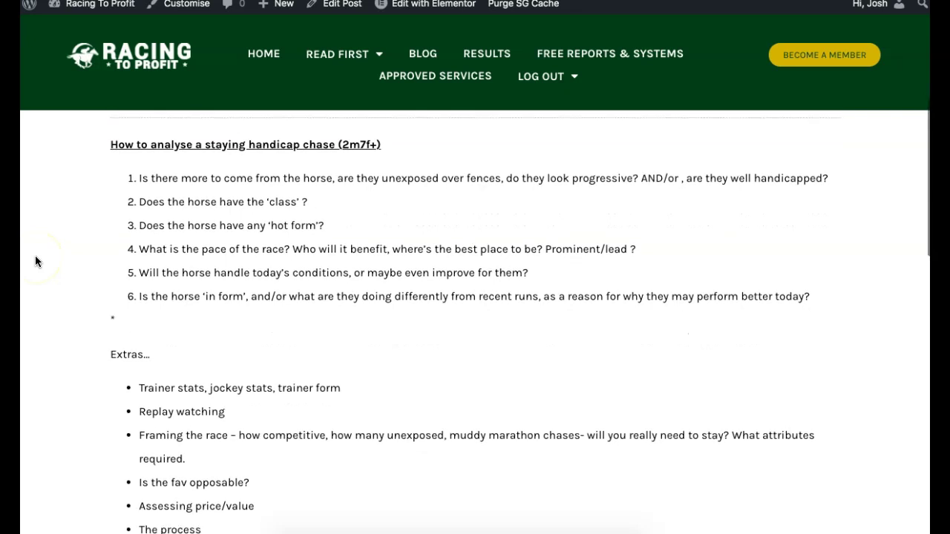
scroll(35, 256, "up", 2)
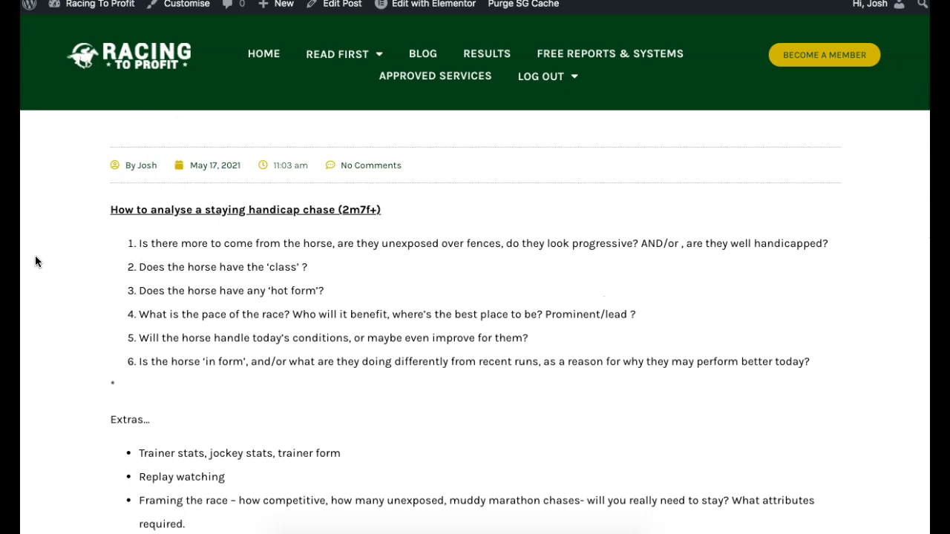
scroll(34, 261, "down", 2)
scroll(35, 261, "up", 2)
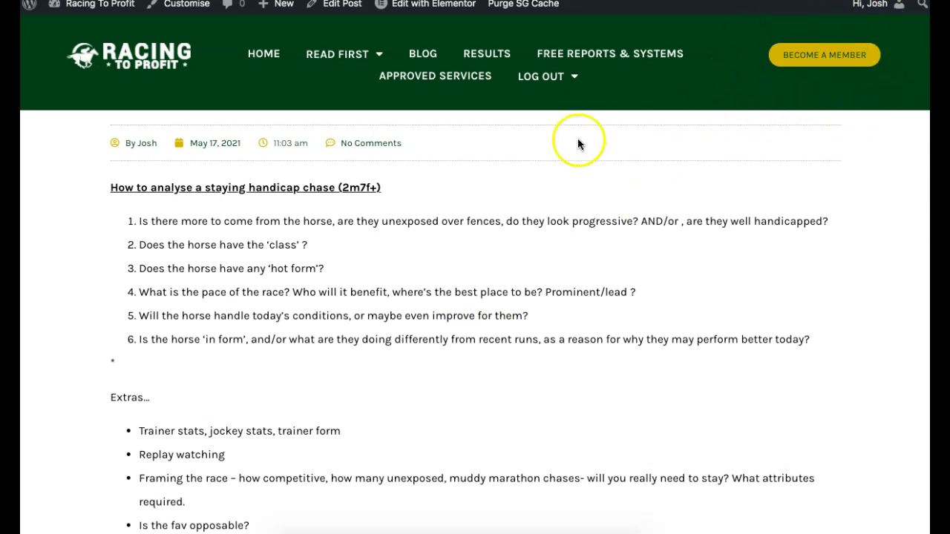
scroll(120, 300, "down", 3)
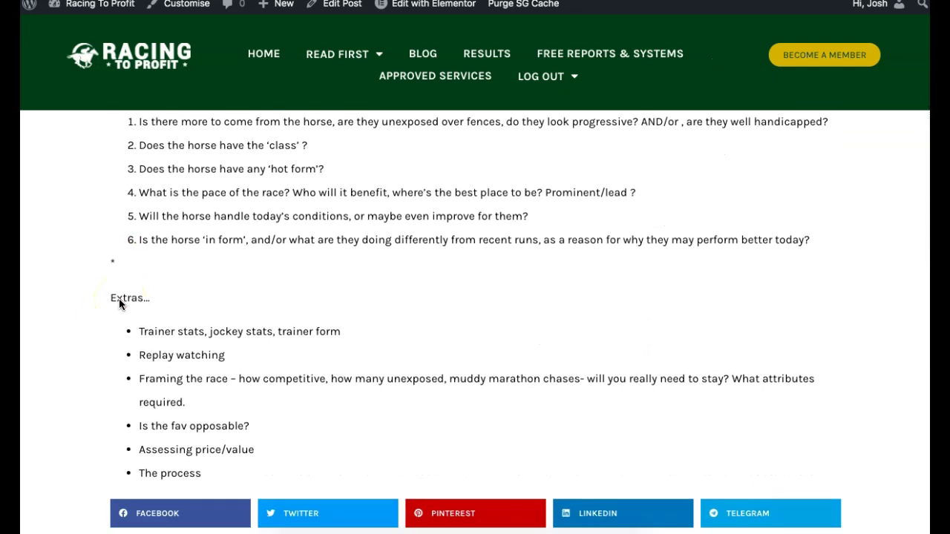
scroll(103, 277, "down", 1)
scroll(103, 277, "up", 4)
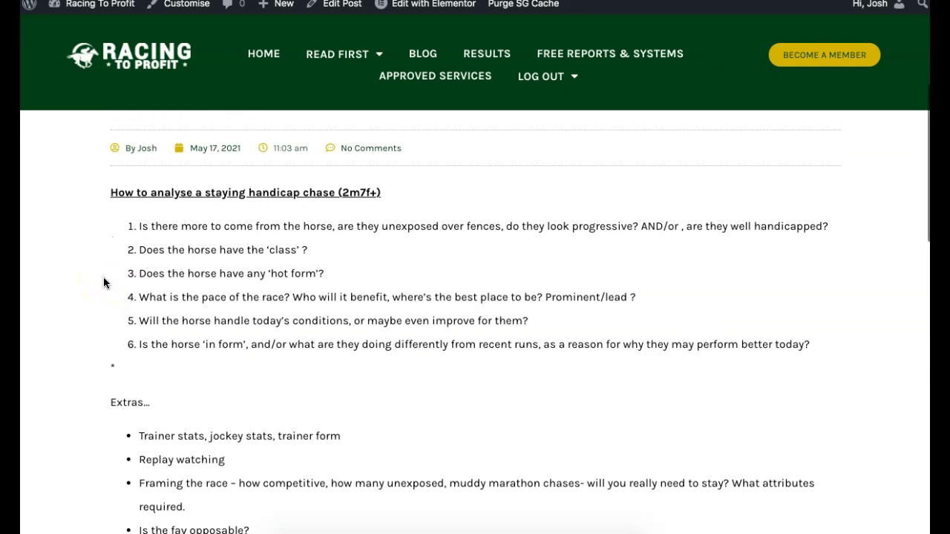
scroll(103, 282, "down", 1)
scroll(371, 245, "down", 1)
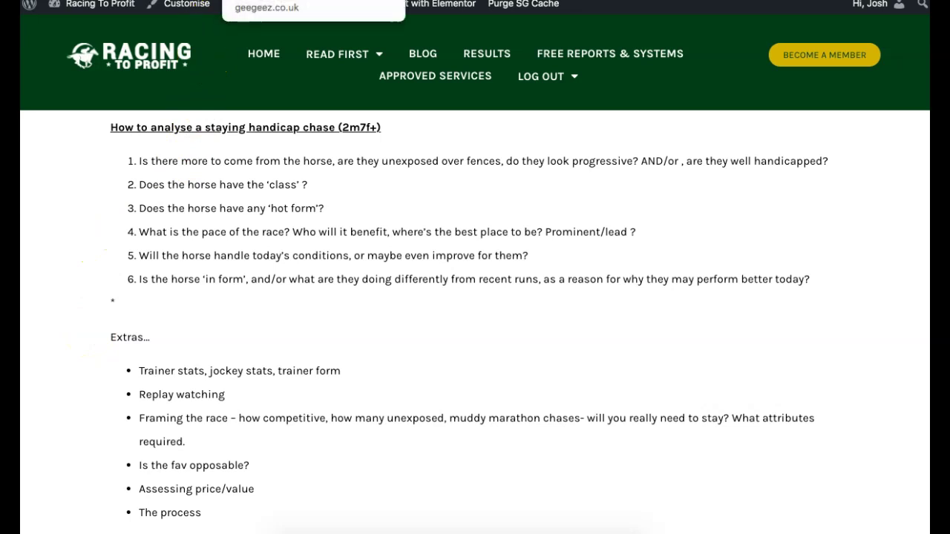
Switch to geegeez.co.uk, show the card for the 16:25 Fakenham Norfolk National Handicap Chase and look over its runners
left_click(256, 0)
left_click(77, 204)
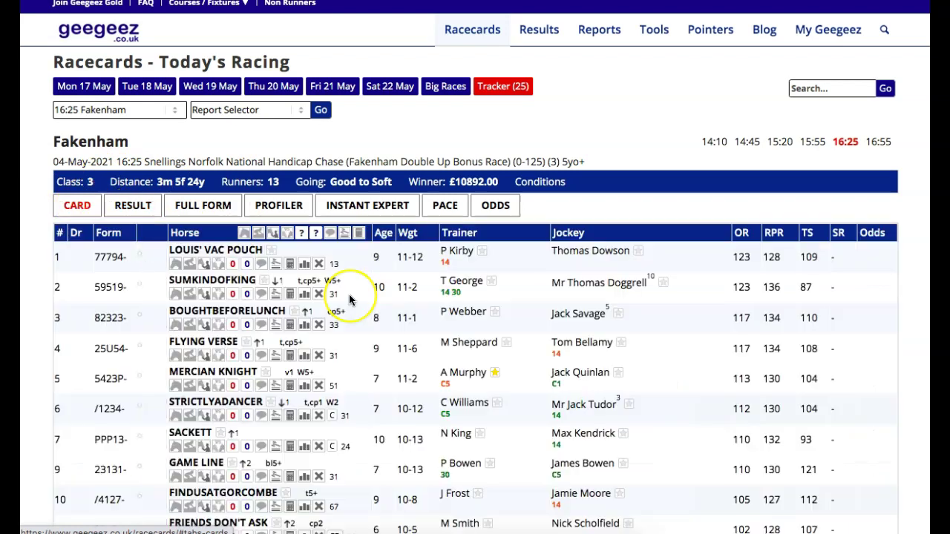
scroll(350, 299, "down", 3)
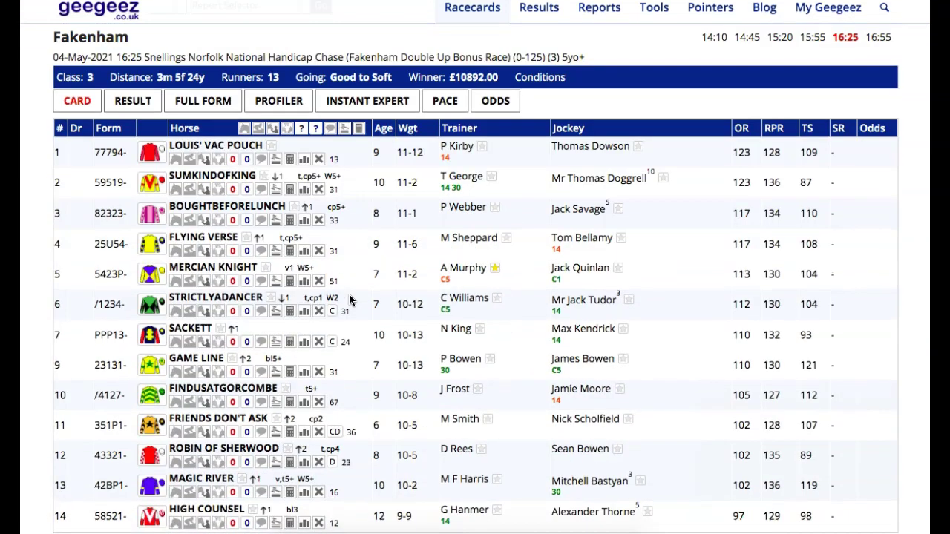
scroll(350, 299, "down", 2)
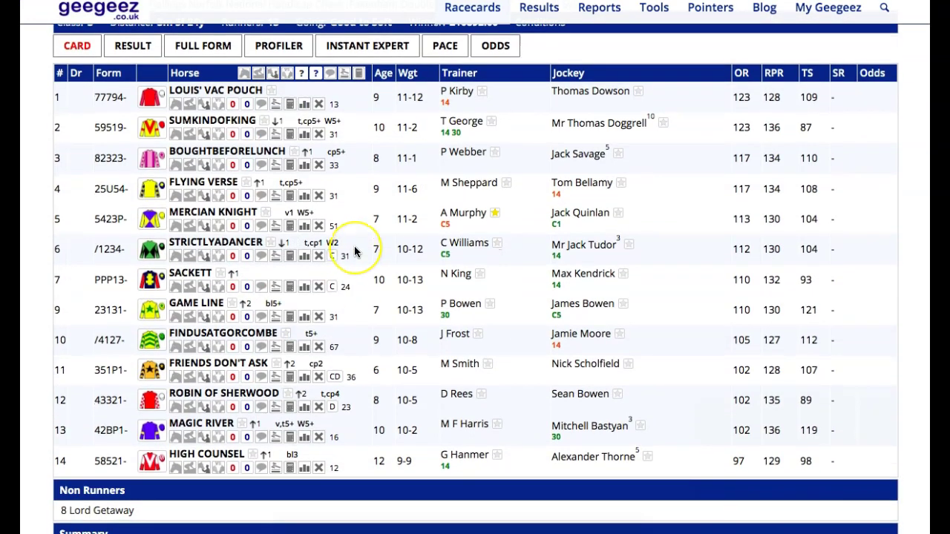
scroll(354, 252, "up", 1)
scroll(355, 252, "down", 1)
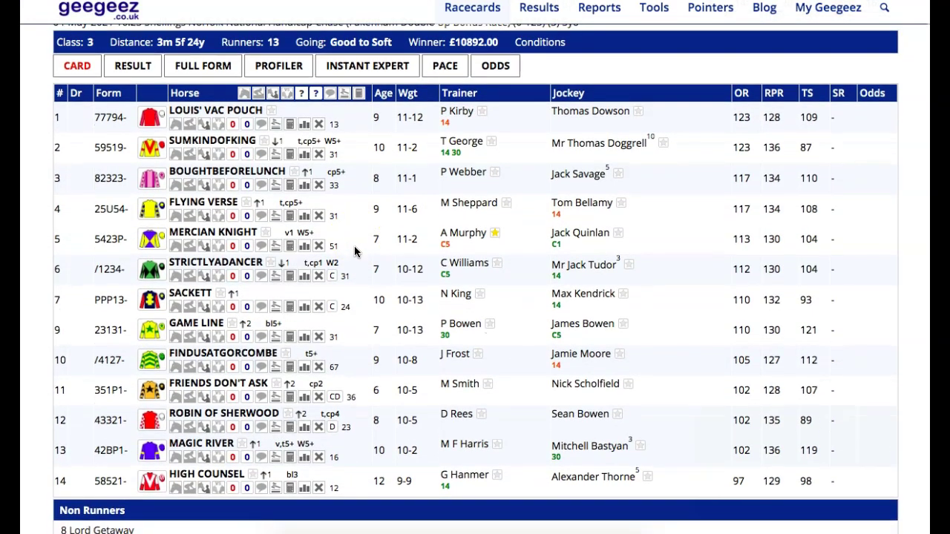
scroll(355, 252, "up", 2)
scroll(354, 252, "down", 2)
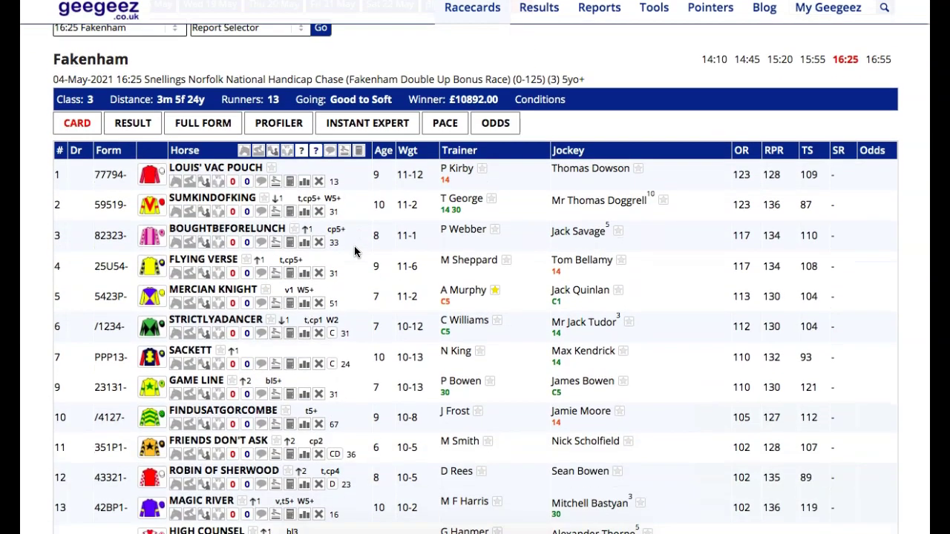
scroll(355, 252, "down", 1)
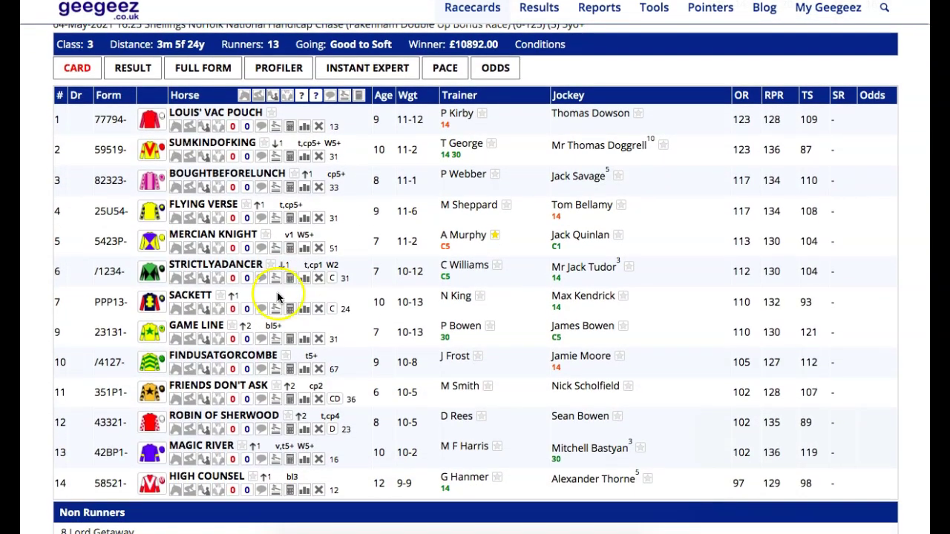
Open Game Line's full form profile, examine its chase and hurdle record and past runs, then close the profile
left_click(193, 331)
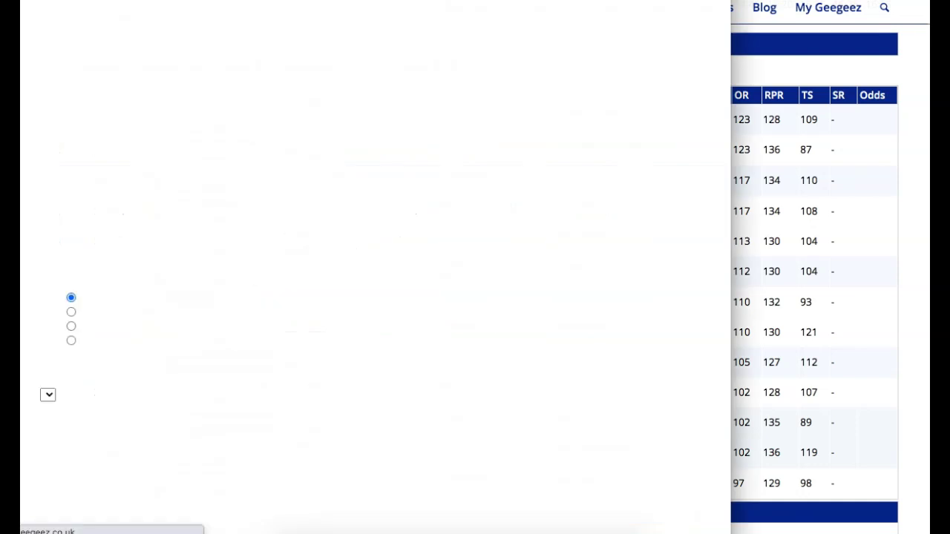
scroll(311, 273, "down", 2)
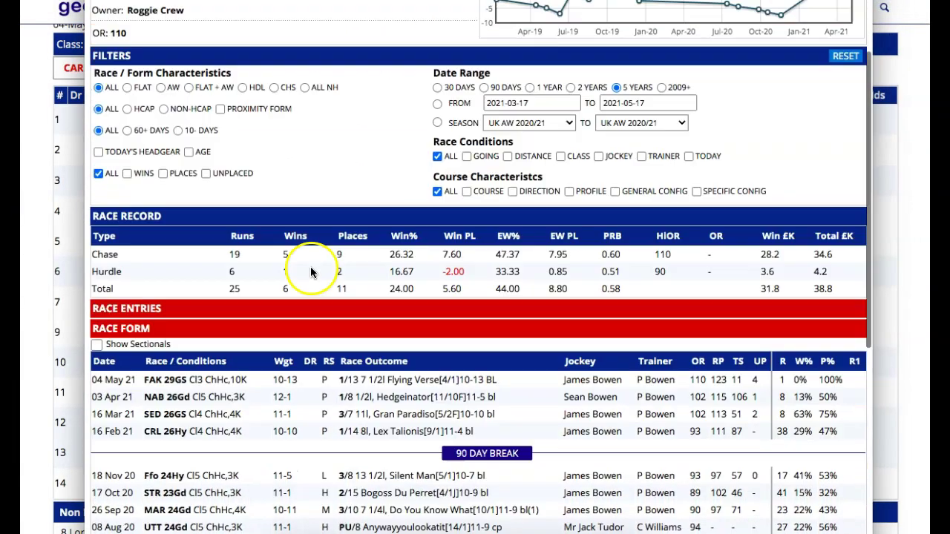
scroll(310, 273, "down", 4)
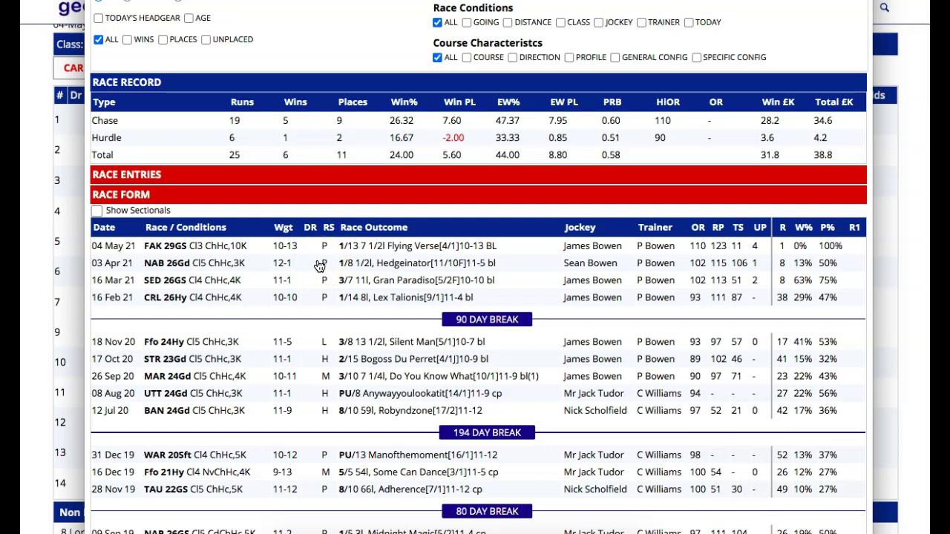
scroll(284, 106, "down", 2)
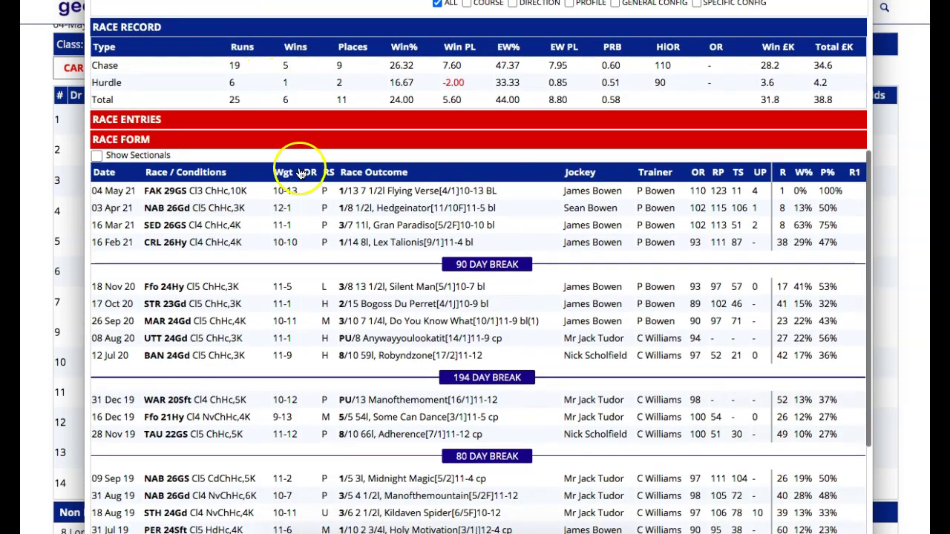
scroll(299, 173, "down", 1)
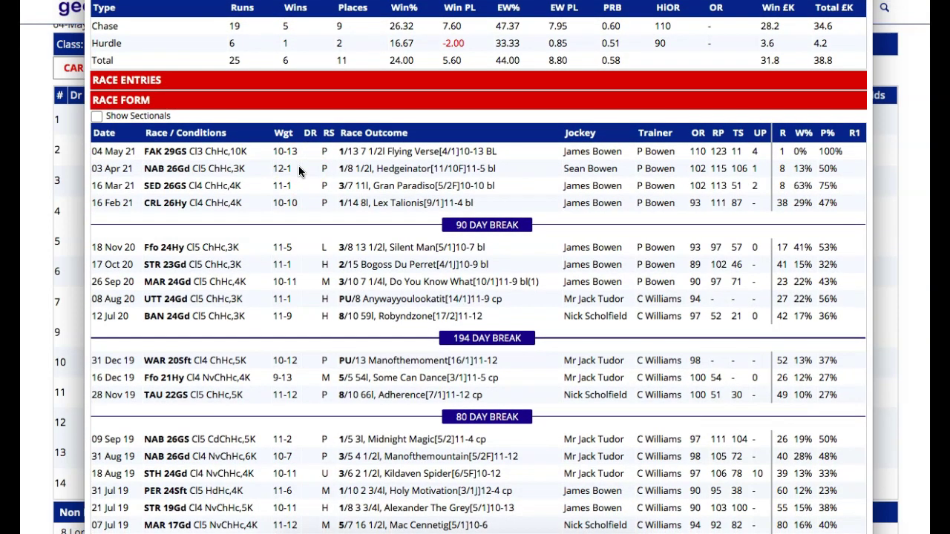
scroll(299, 171, "down", 5)
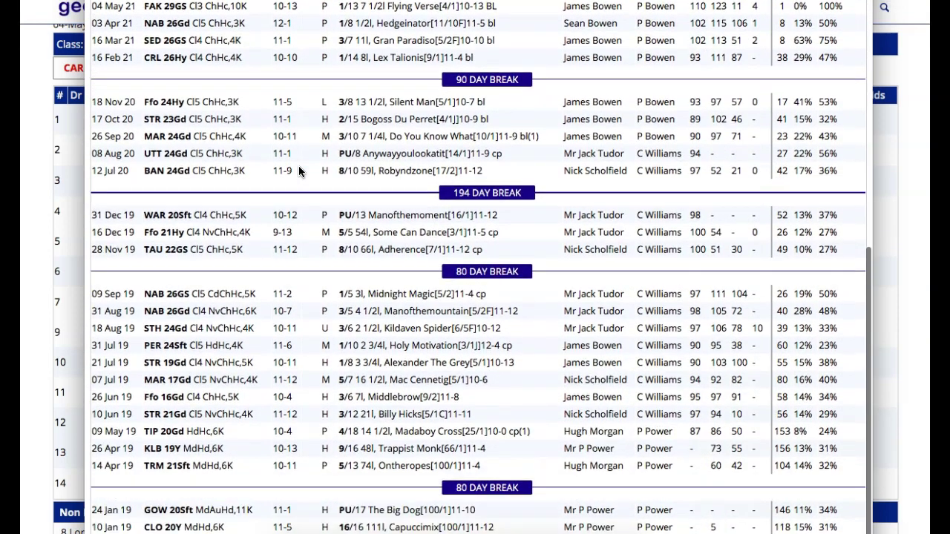
scroll(299, 172, "up", 4)
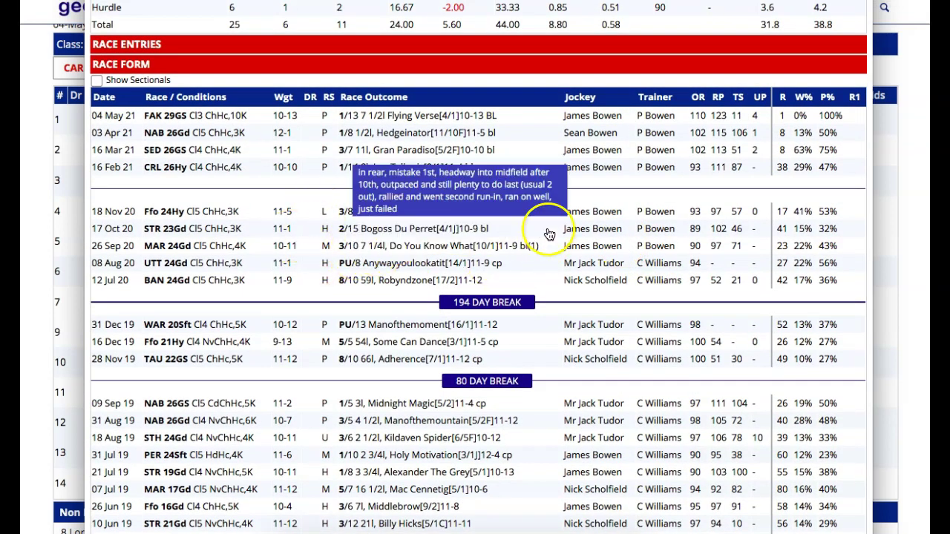
scroll(304, 224, "up", 5)
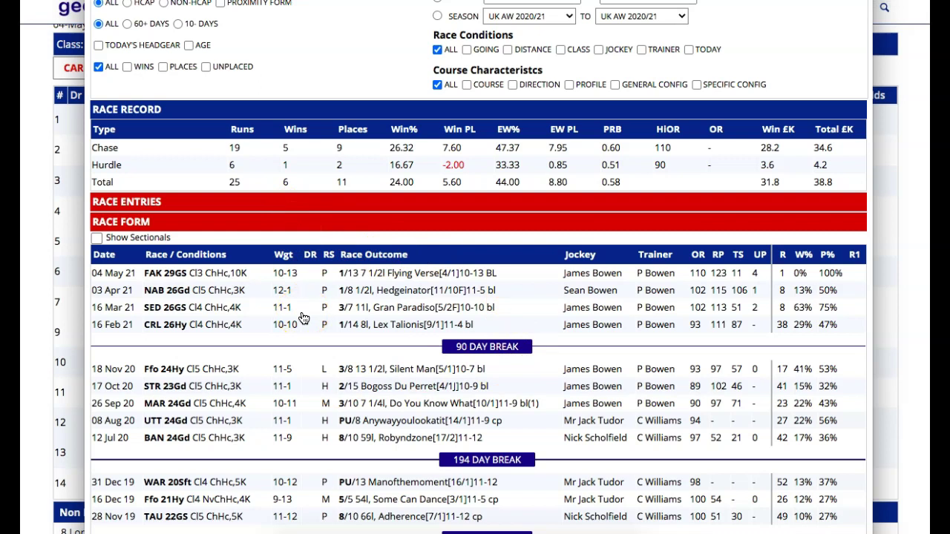
scroll(307, 365, "down", 1)
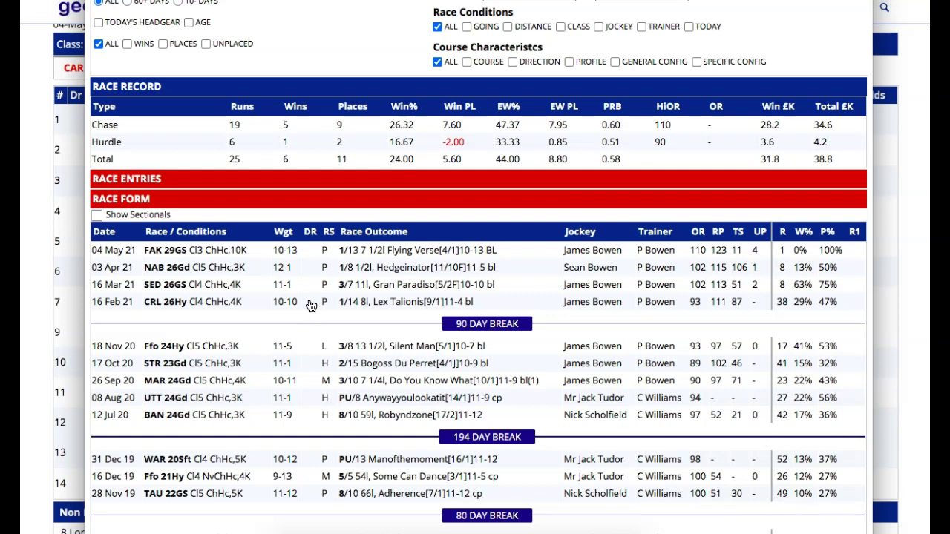
scroll(312, 300, "up", 1)
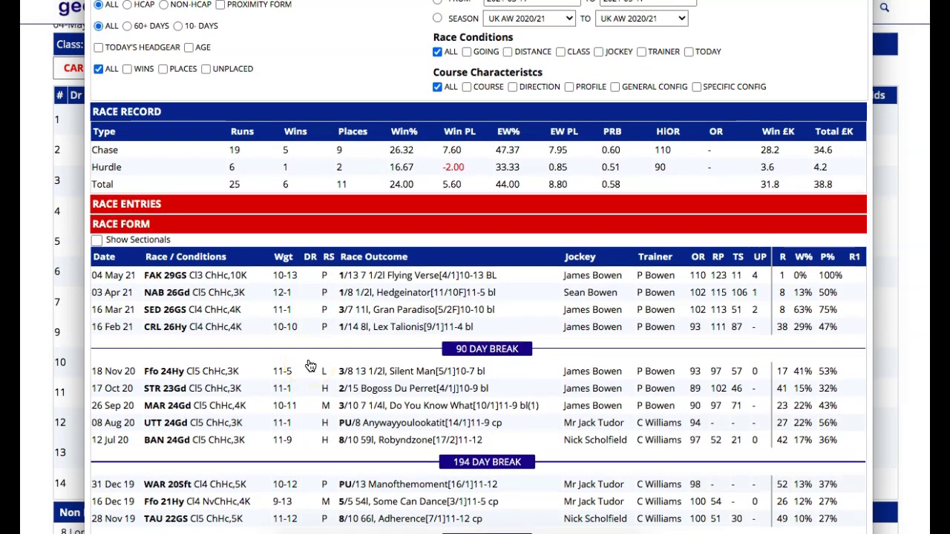
scroll(310, 366, "up", 1)
key("Escape")
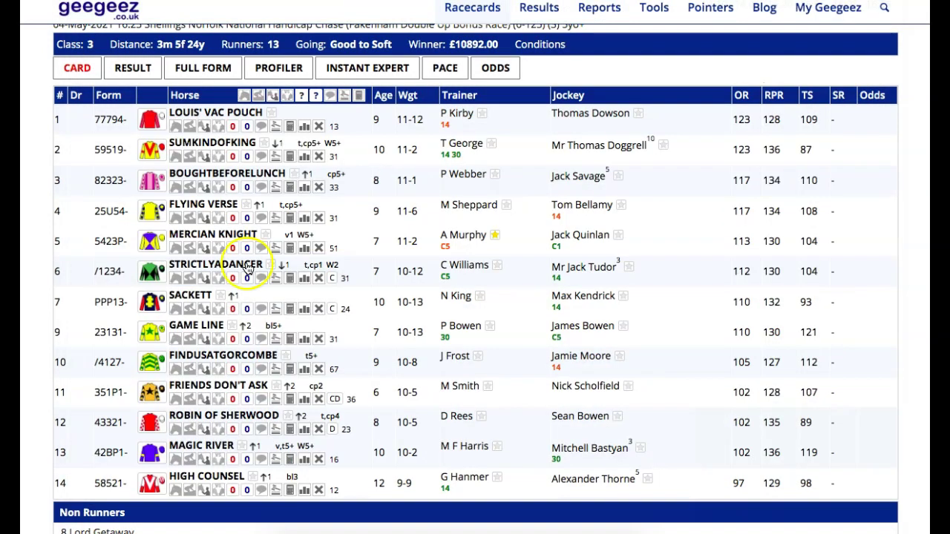
Expand Game Line's recent form on the card and examine its last six runs, ratings and the Then What figures for hot form
left_click(176, 338)
scroll(420, 327, "down", 1)
scroll(420, 326, "down", 5)
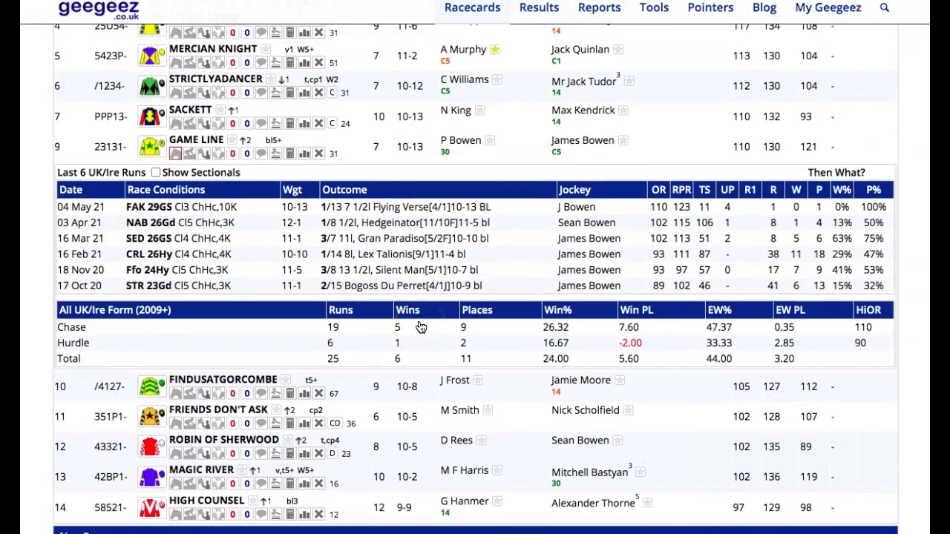
scroll(269, 227, "up", 2)
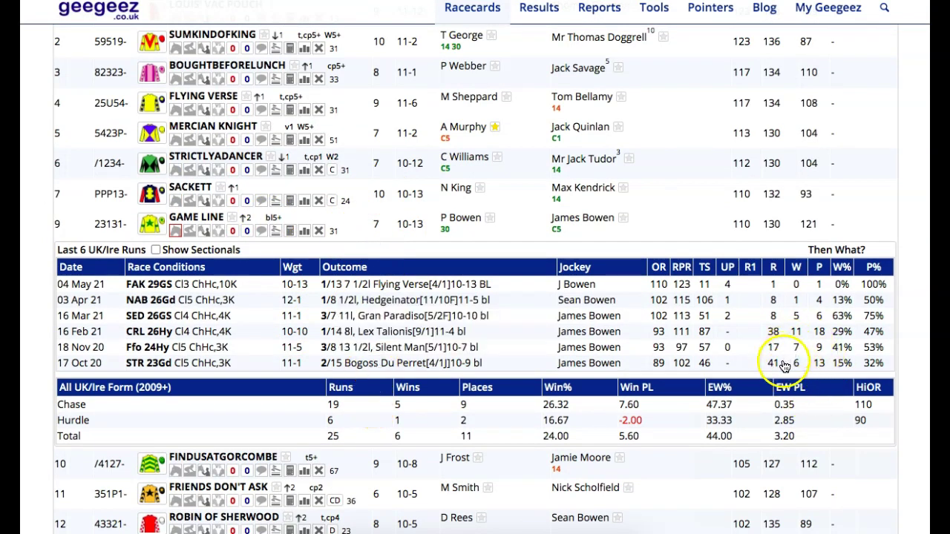
mouse_move(365, 357)
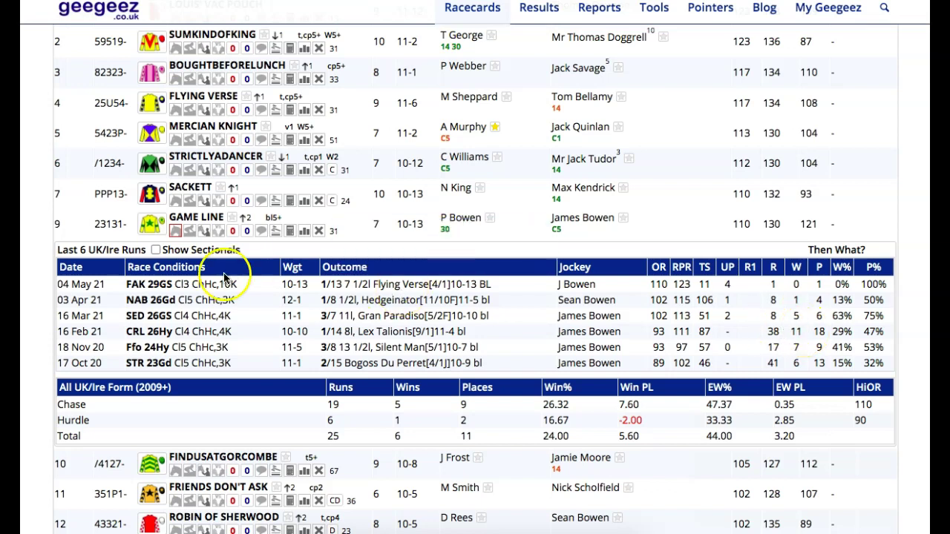
mouse_move(369, 323)
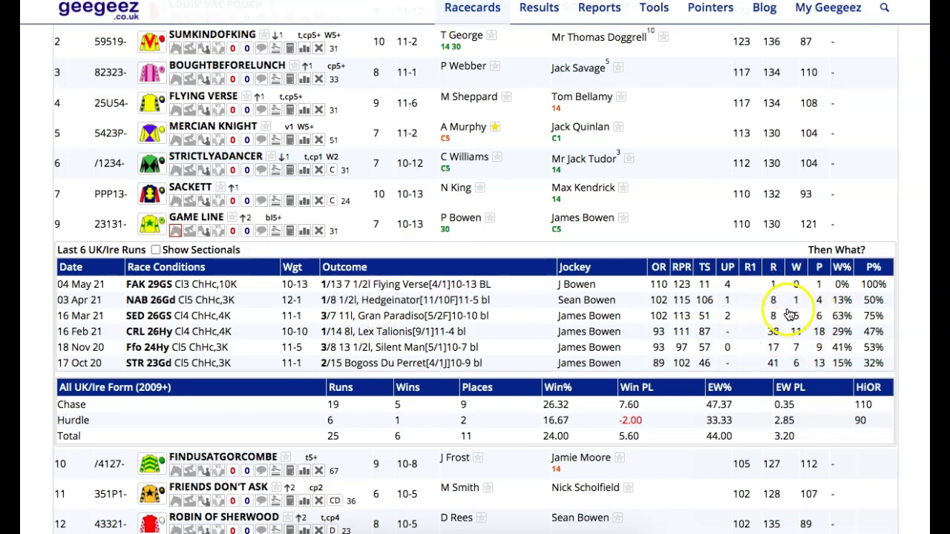
mouse_move(522, 297)
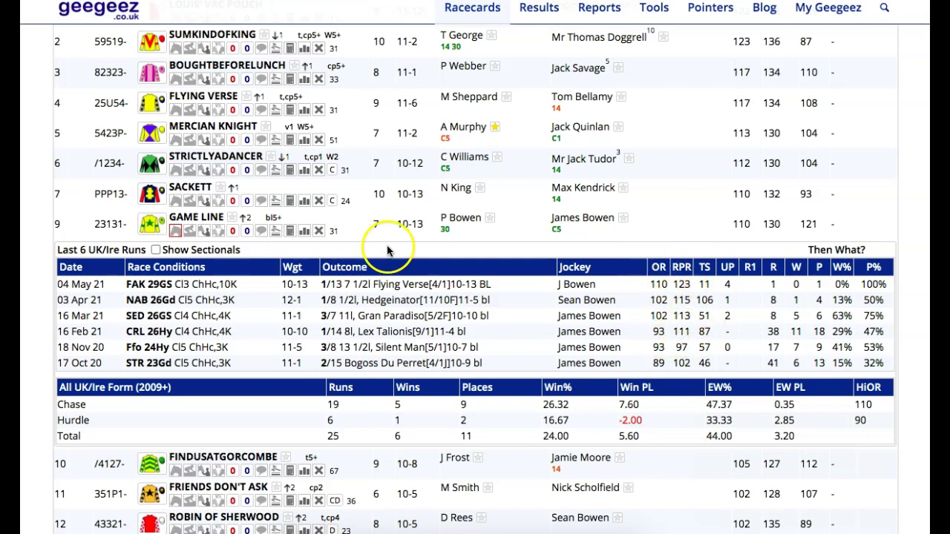
scroll(304, 224, "up", 1)
scroll(351, 264, "down", 1)
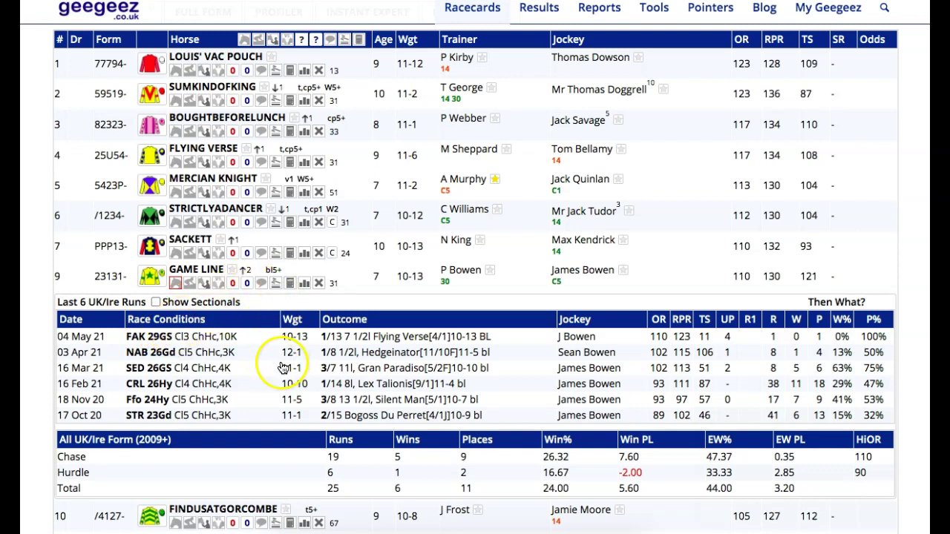
mouse_move(331, 344)
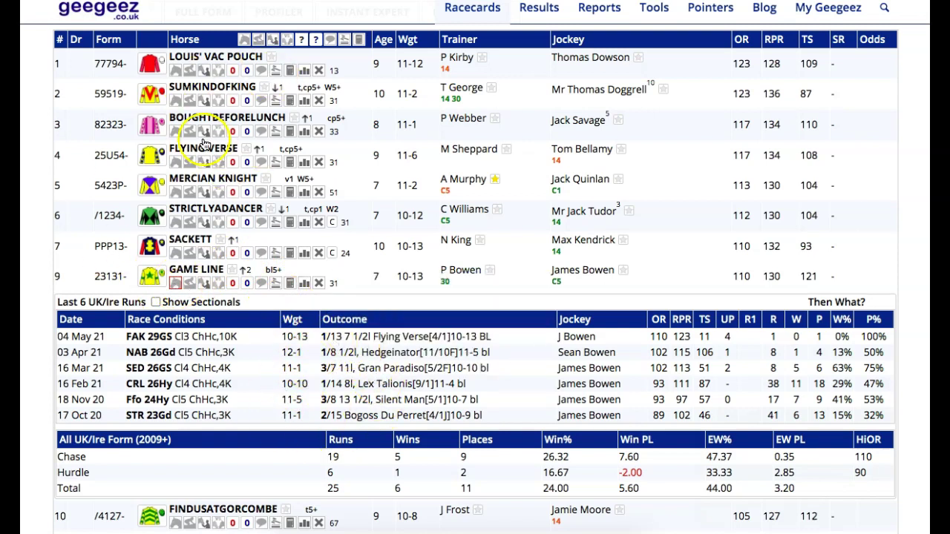
scroll(202, 142, "down", 1)
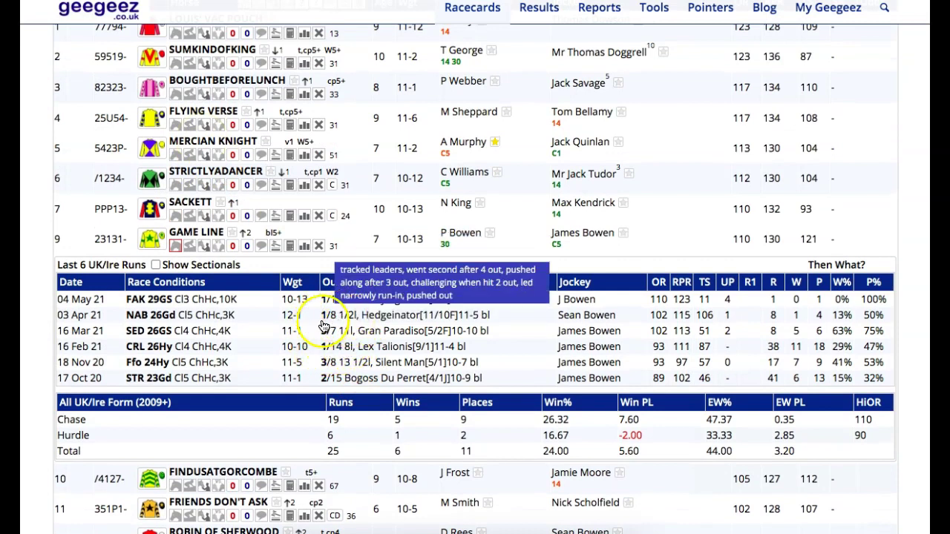
Collapse Game Line's recent form and compare the form figures of all the Fakenham runners
left_click(175, 245)
scroll(81, 232, "up", 3)
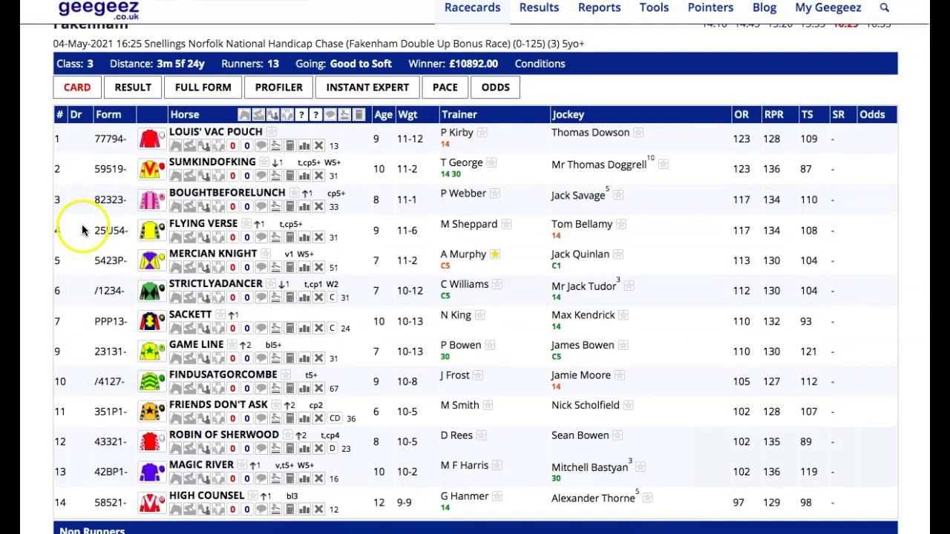
scroll(133, 149, "down", 1)
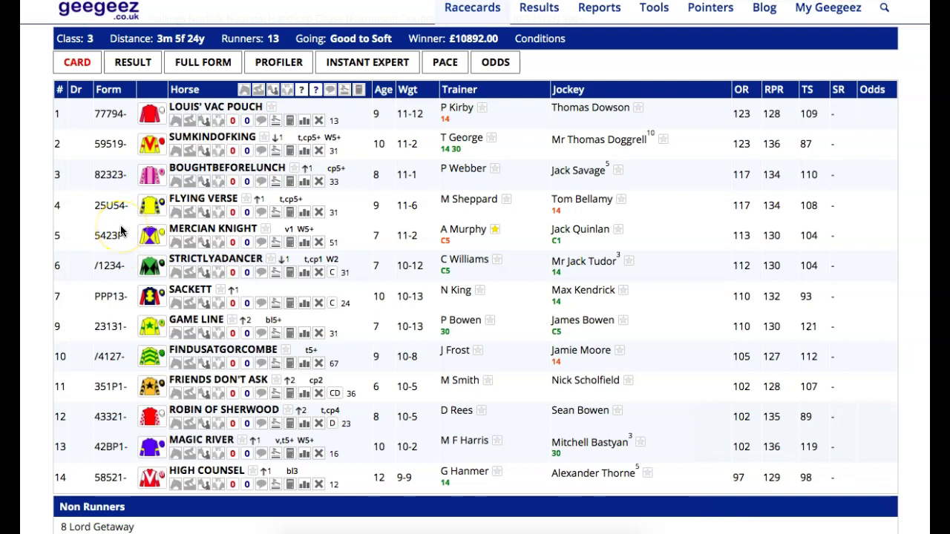
scroll(125, 268, "down", 1)
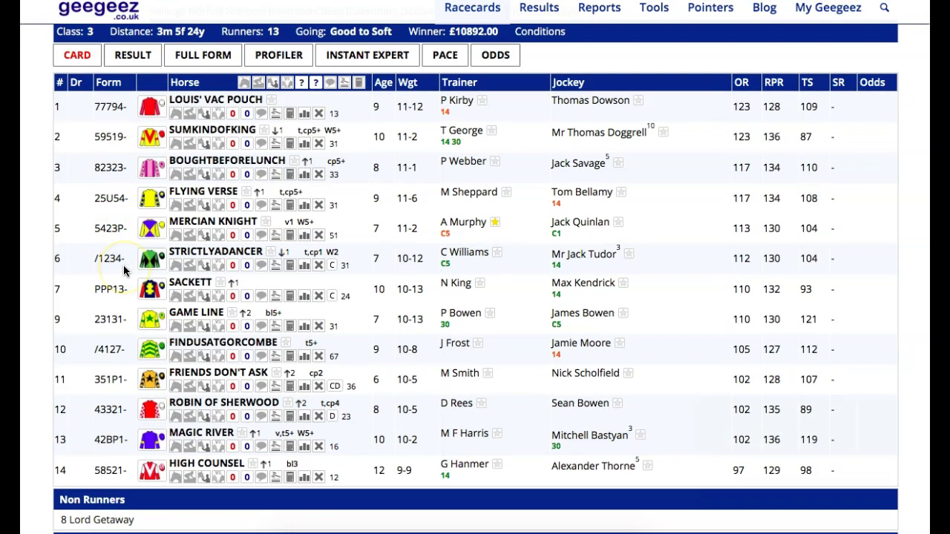
Expand Strictlyadancer's recent form on the Fakenham card, examine its last six runs and chase record, and collapse it again
left_click(176, 266)
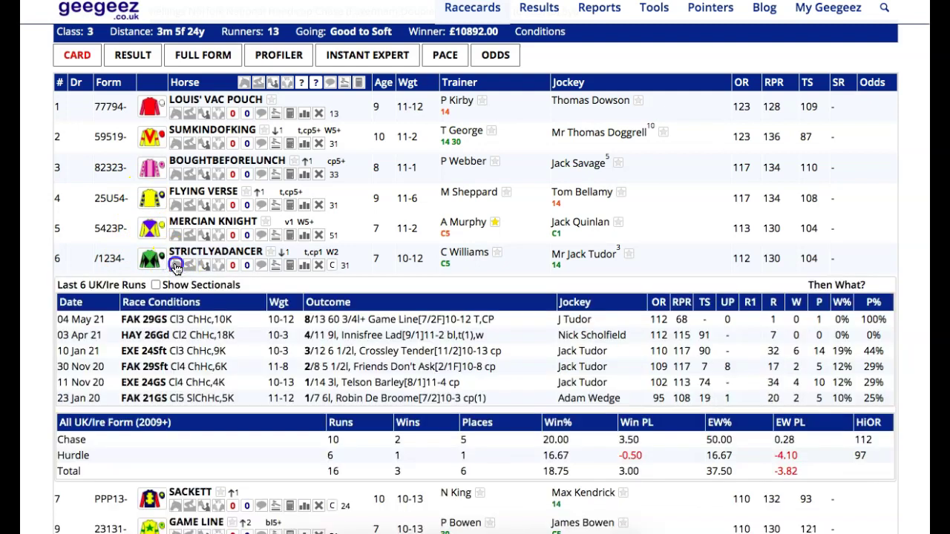
left_click(175, 266)
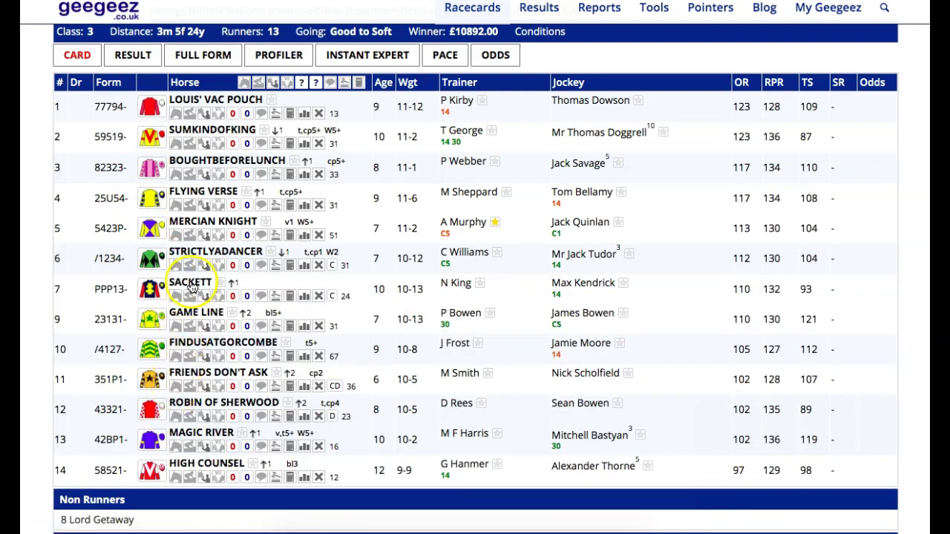
left_click(176, 265)
scroll(251, 357, "down", 1)
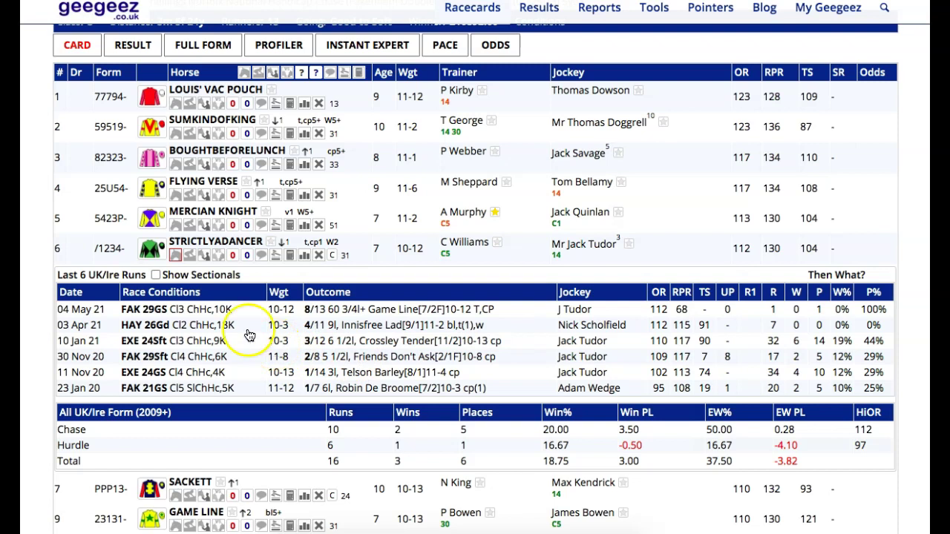
left_click(175, 255)
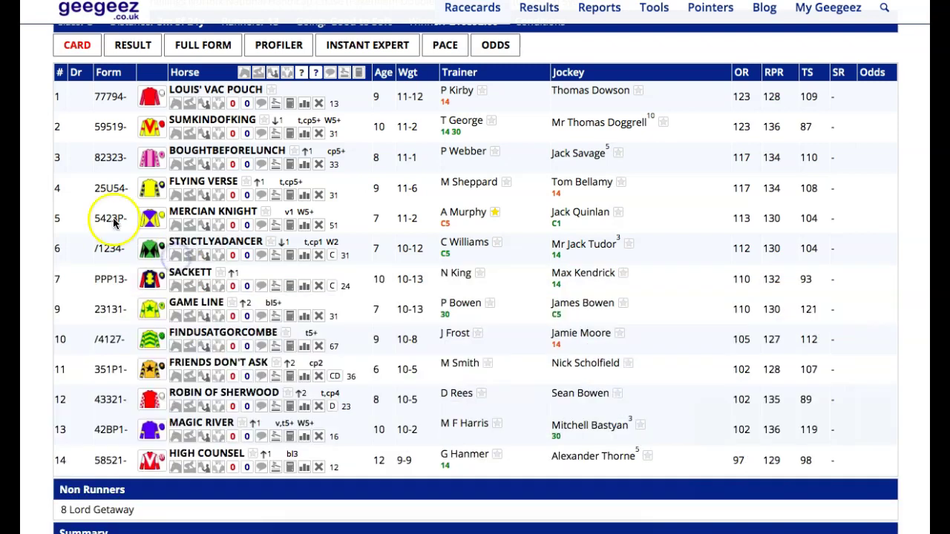
scroll(113, 222, "up", 1)
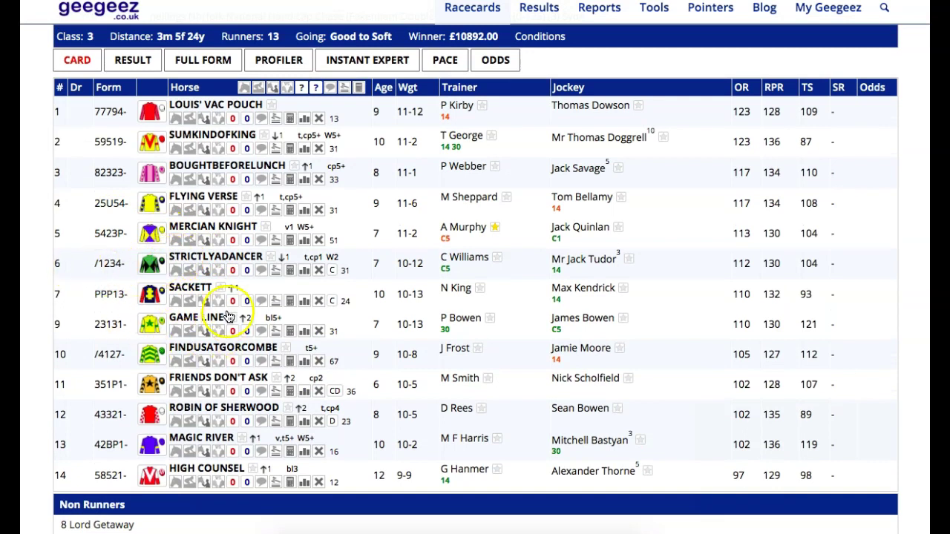
Reopen Game Line's recent form, check its latest runs and the in-running comment on one, and collapse it again
left_click(176, 332)
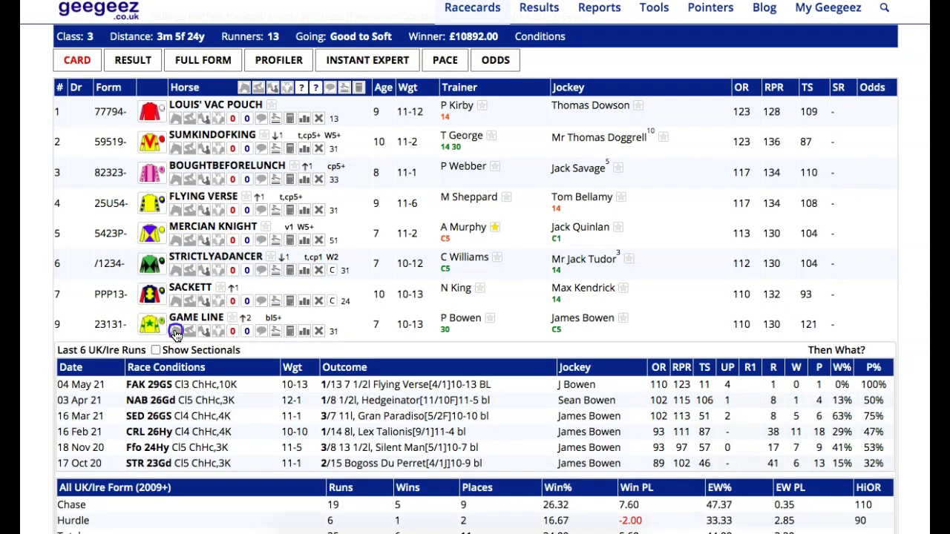
left_click(176, 332)
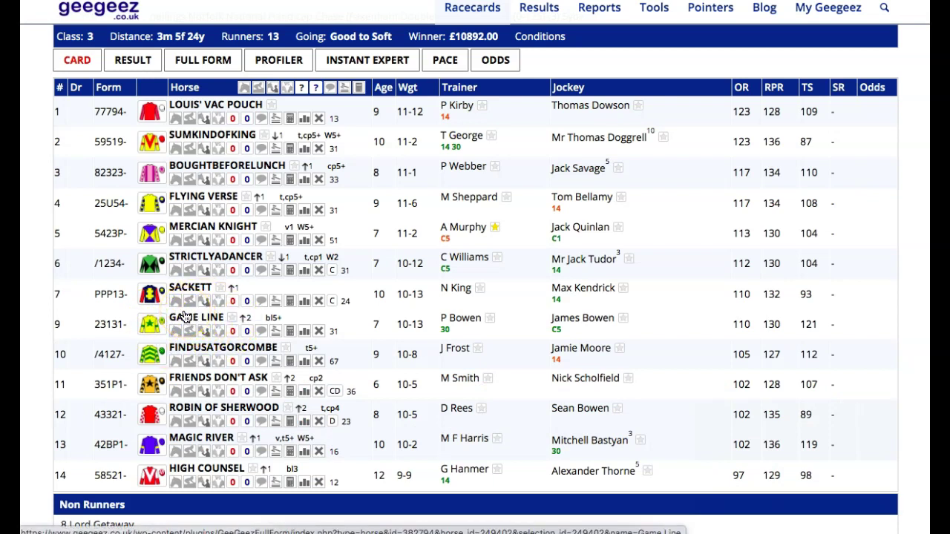
left_click(164, 327)
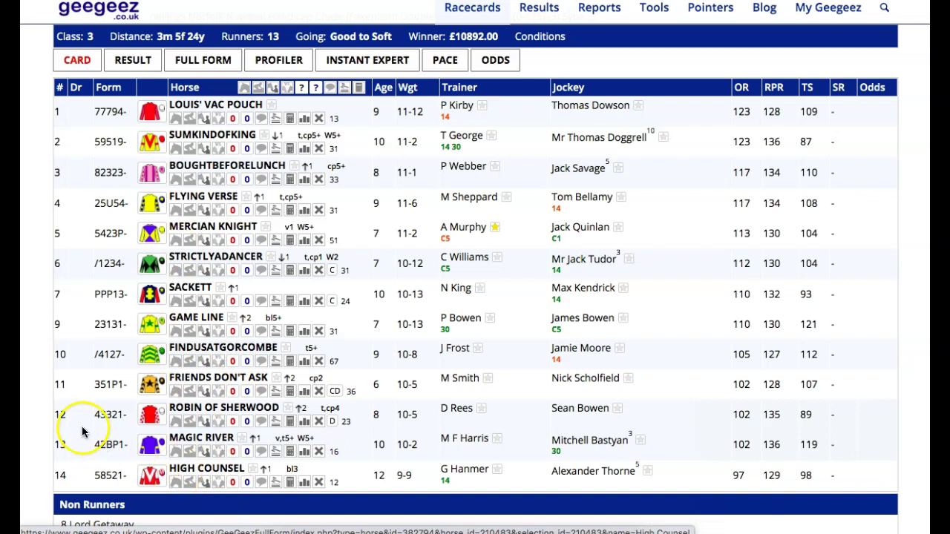
scroll(68, 270, "up", 1)
scroll(68, 270, "down", 1)
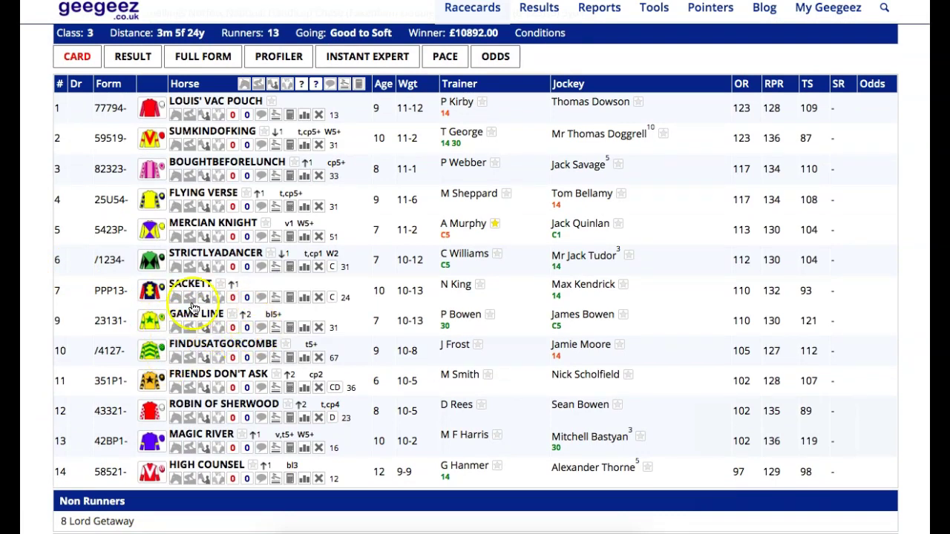
left_click(176, 327)
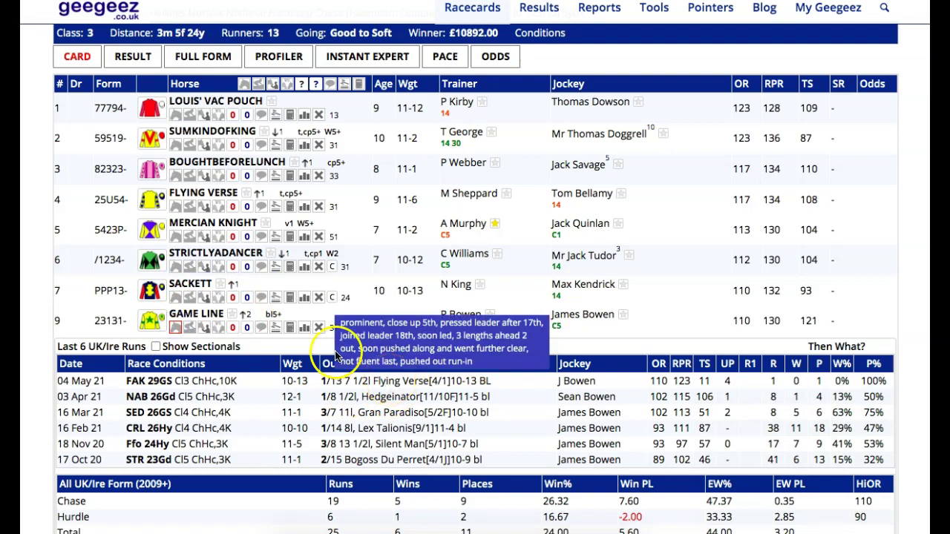
left_click(176, 327)
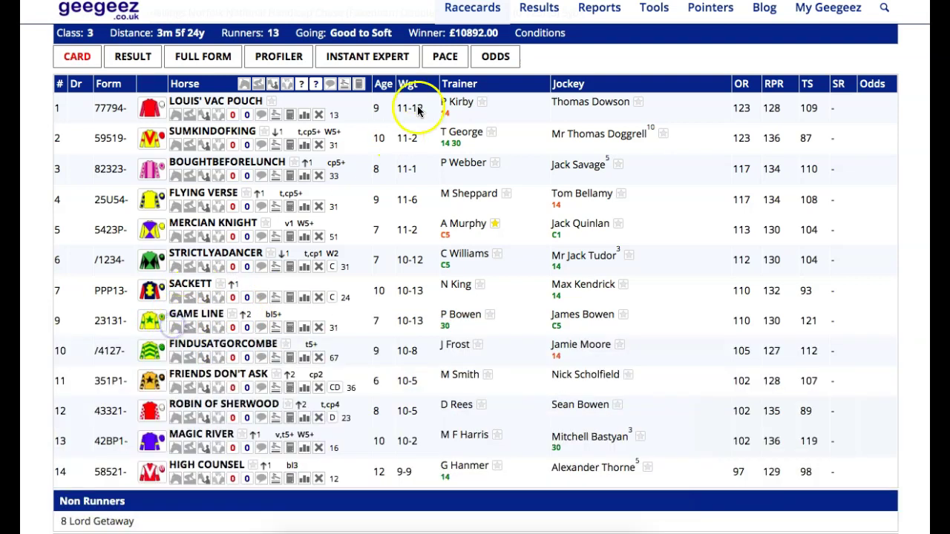
Show the Fakenham race's pace heat map, sort the runners by average pace score from highest down and examine the likely pace
left_click(444, 56)
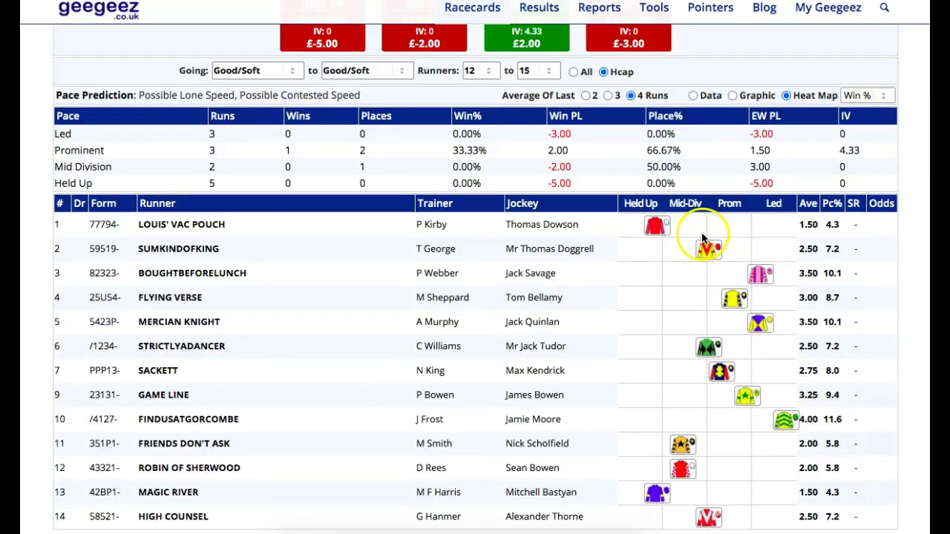
left_click(793, 210)
scroll(779, 206, "down", 1)
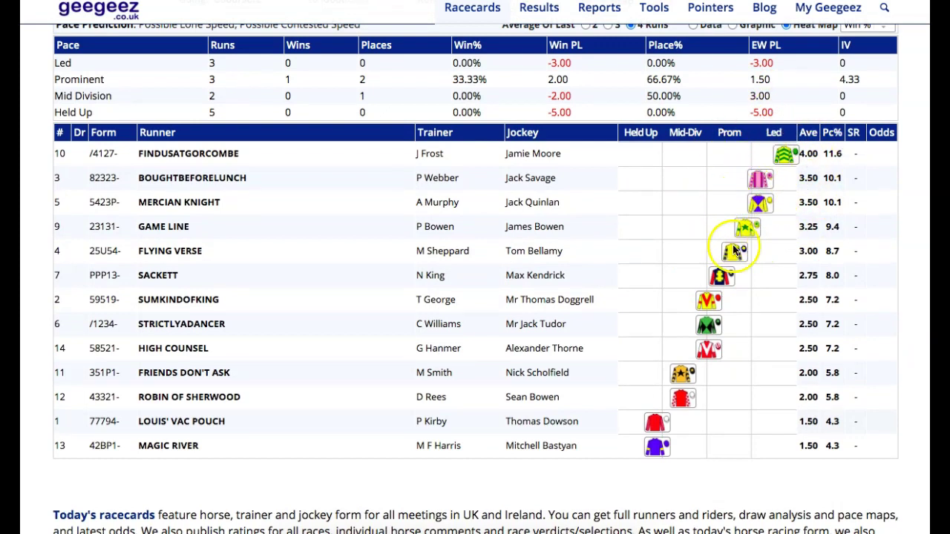
scroll(727, 201, "up", 3)
scroll(718, 206, "down", 3)
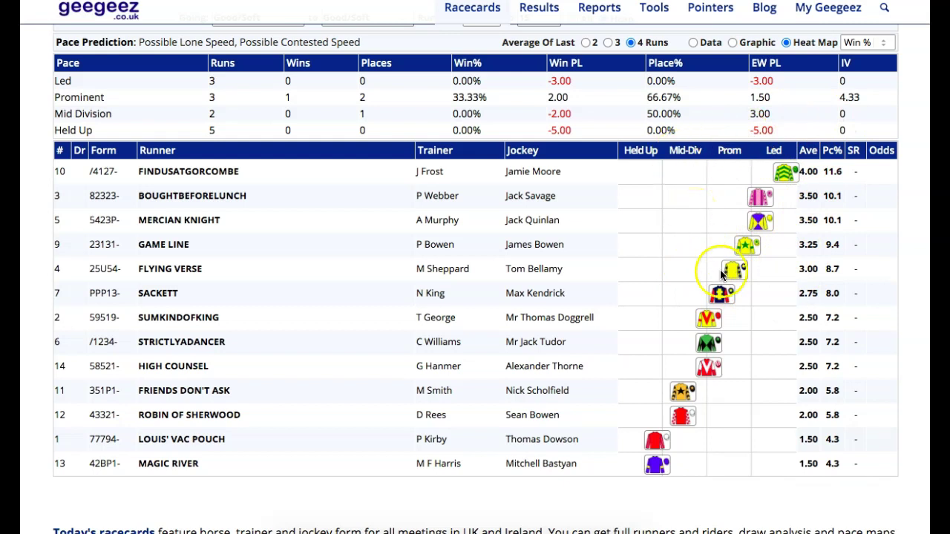
scroll(384, 158, "up", 2)
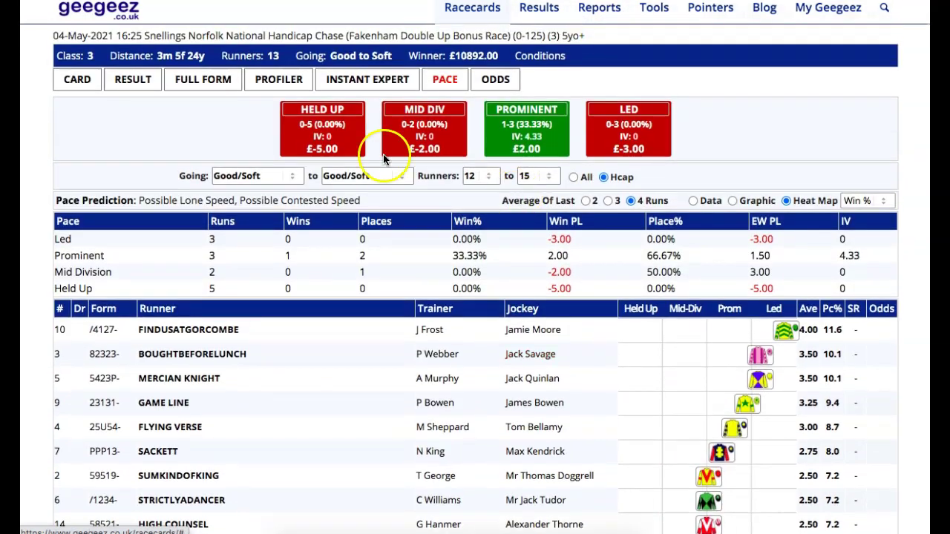
Return to the Fakenham race card and look over the runners' form figures, ages, weights and ratings once more
left_click(77, 79)
scroll(144, 176, "up", 2)
scroll(195, 287, "down", 2)
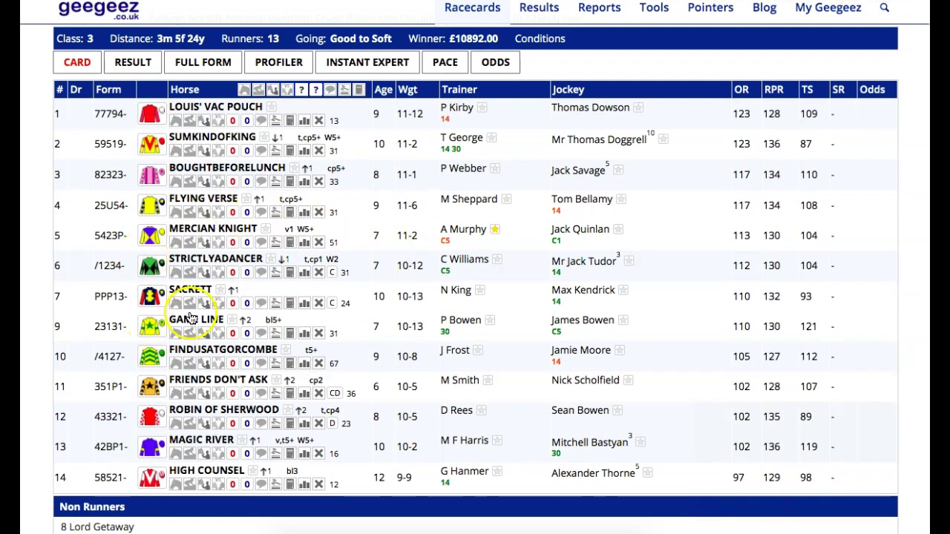
scroll(170, 304, "down", 1)
left_click(341, 271)
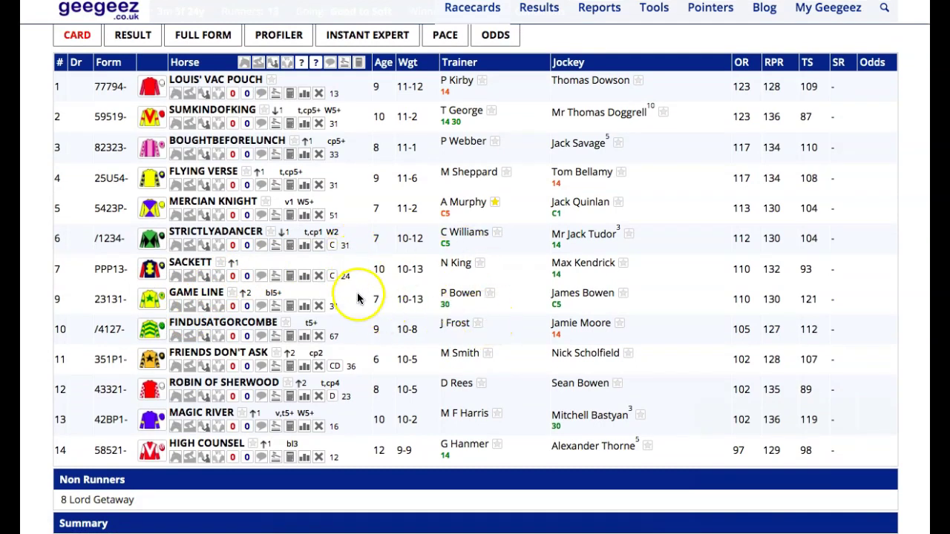
scroll(358, 305, "up", 1)
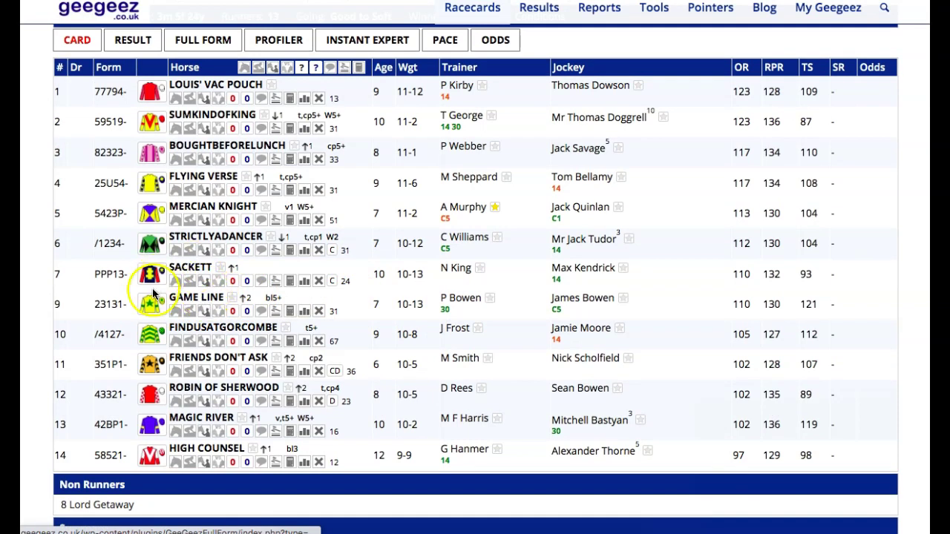
scroll(369, 308, "up", 1)
scroll(369, 319, "down", 1)
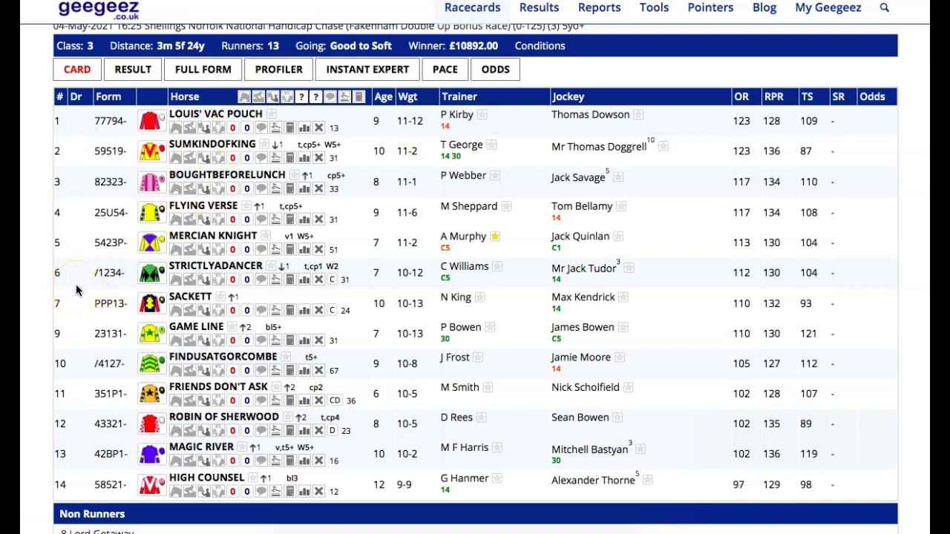
scroll(76, 290, "down", 1)
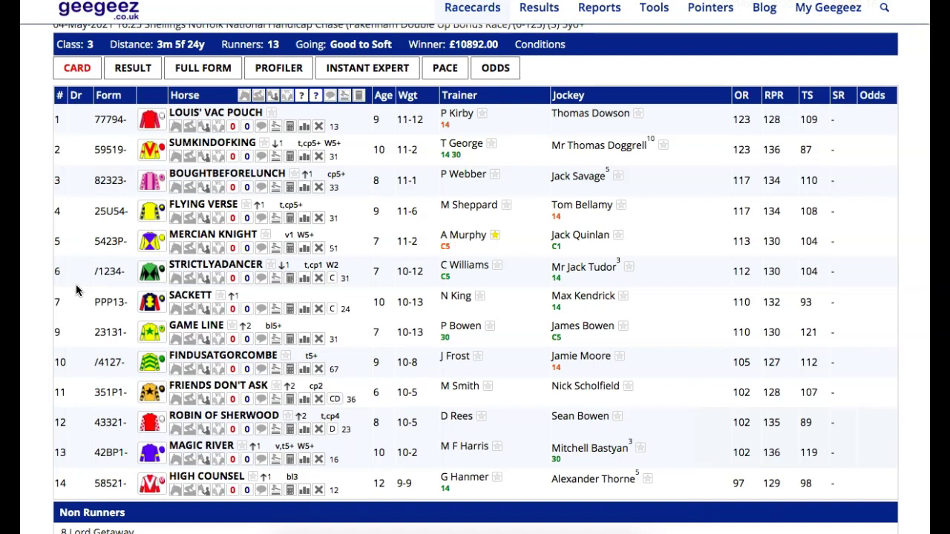
scroll(85, 249, "up", 1)
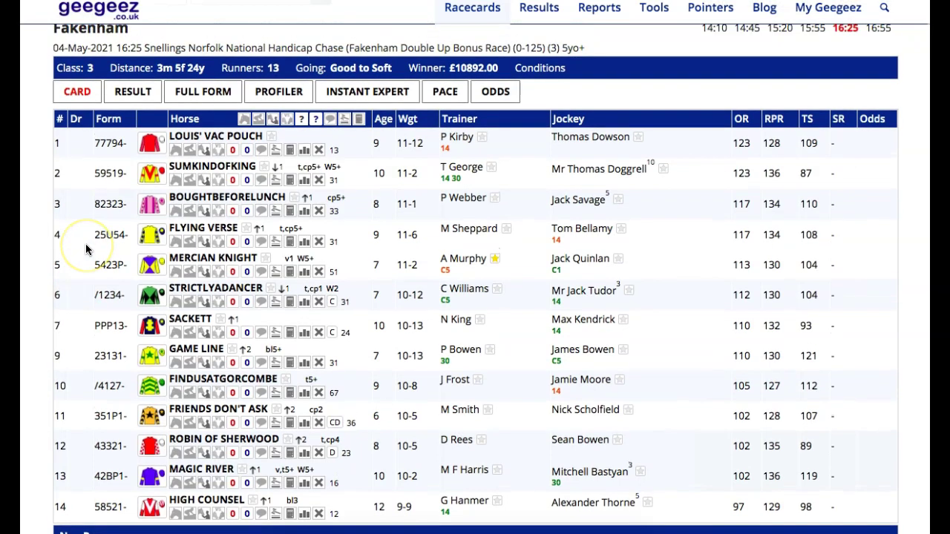
scroll(85, 250, "up", 3)
scroll(89, 250, "down", 2)
Switch to the Racing To Profit post and review the six-question staying handicap chase checklist and its extras
mouse_move(710, 9)
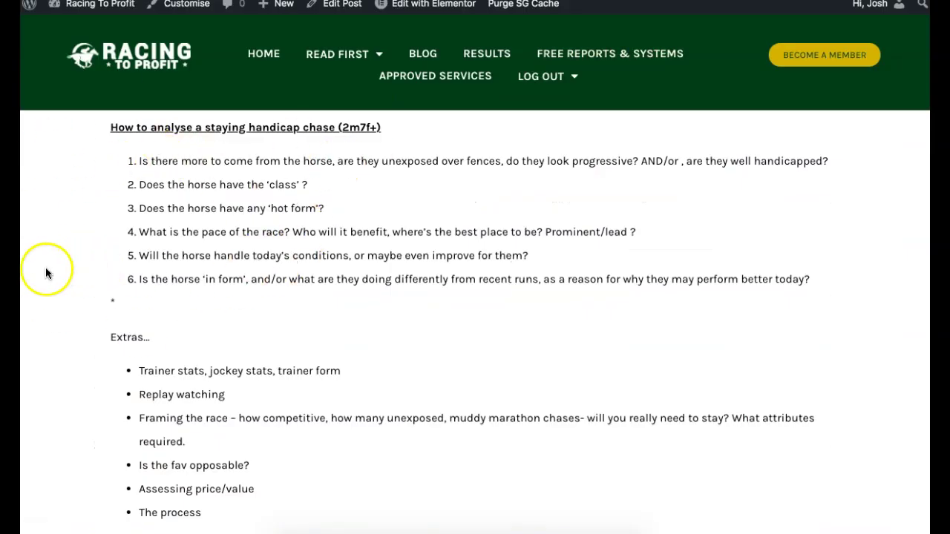
scroll(53, 284, "down", 1)
scroll(54, 281, "up", 1)
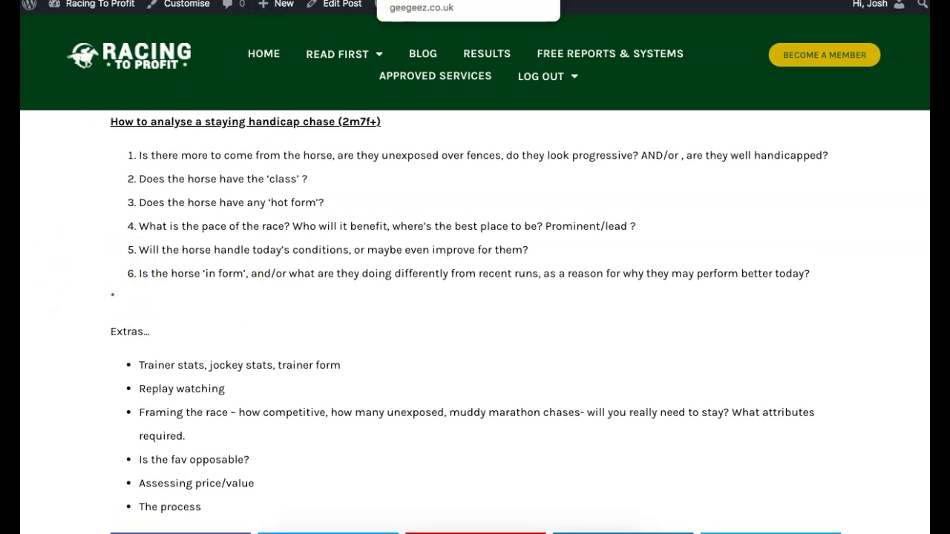
Switch to the geegeez card for the 15:35 Uttoxeter Staffordshire Plate Handicap Chase, collapse Captain Tommy's recent form and look over the runners
key("ctrl+Tab")
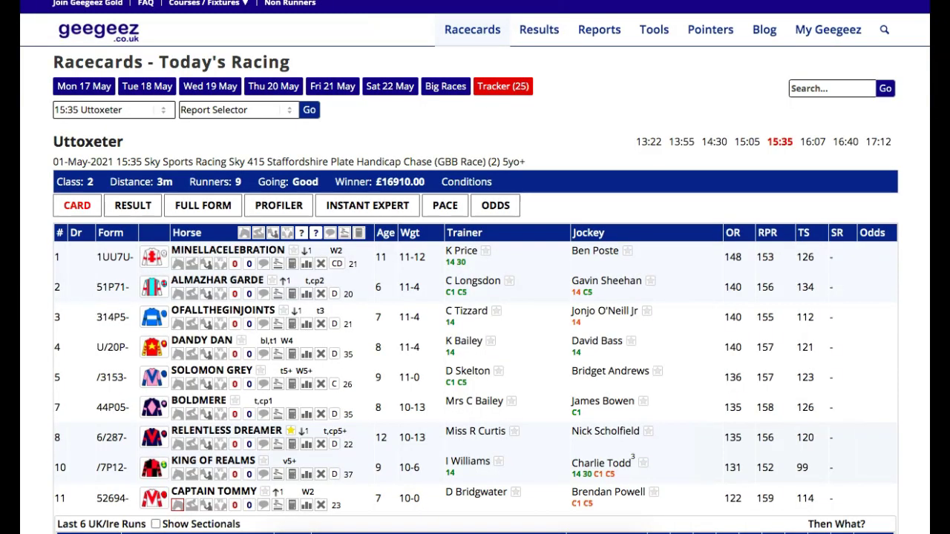
scroll(374, 156, "down", 3)
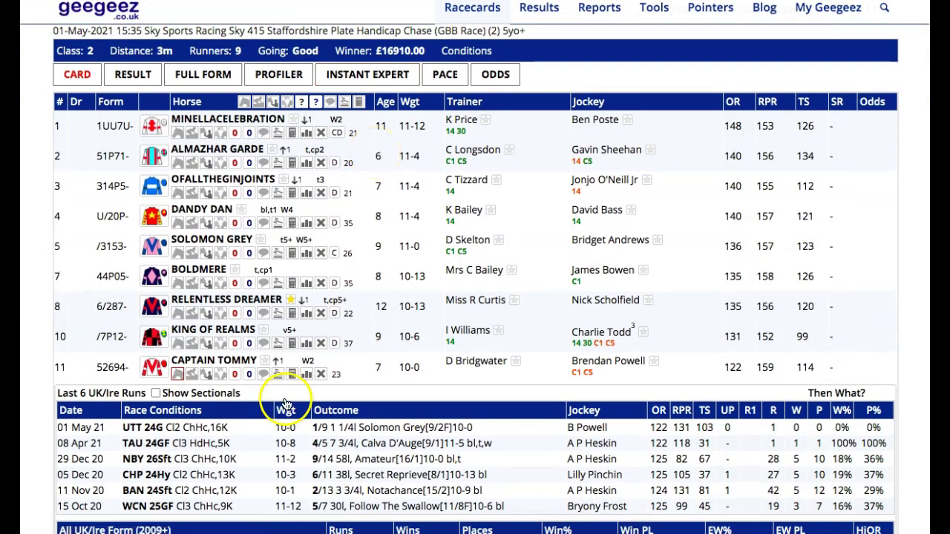
scroll(263, 253, "down", 1)
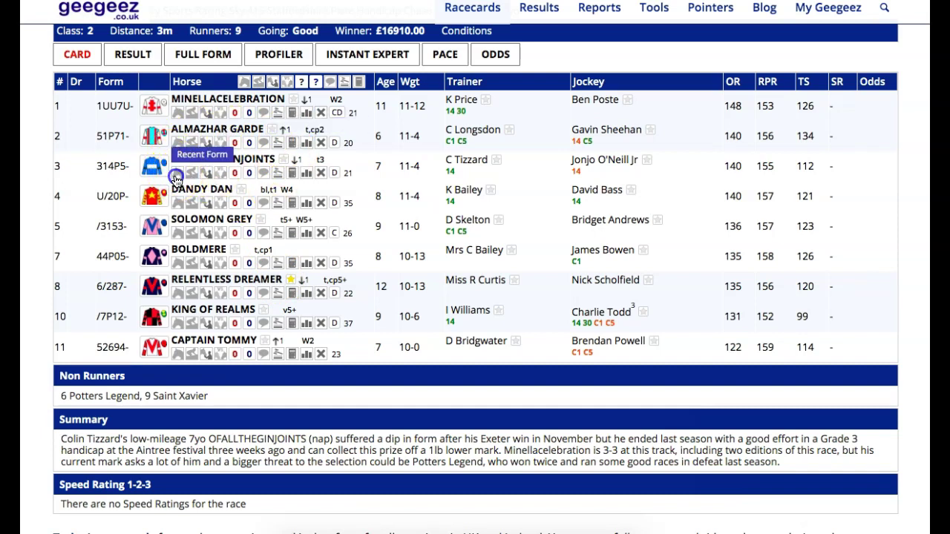
Expand Ofalltheginjoints' recent form, examine its last six runs and in-running comments, and collapse it again
mouse_move(177, 172)
scroll(271, 279, "up", 1)
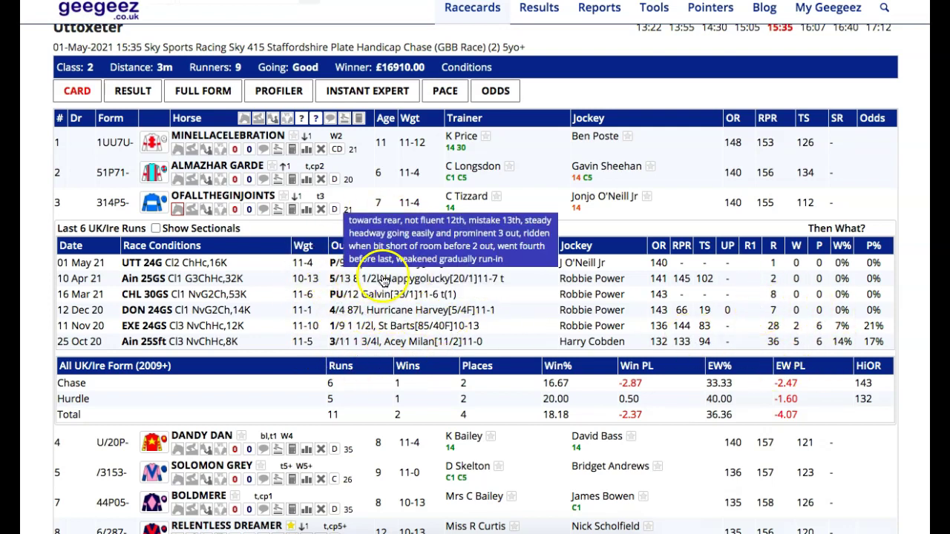
left_click(178, 213)
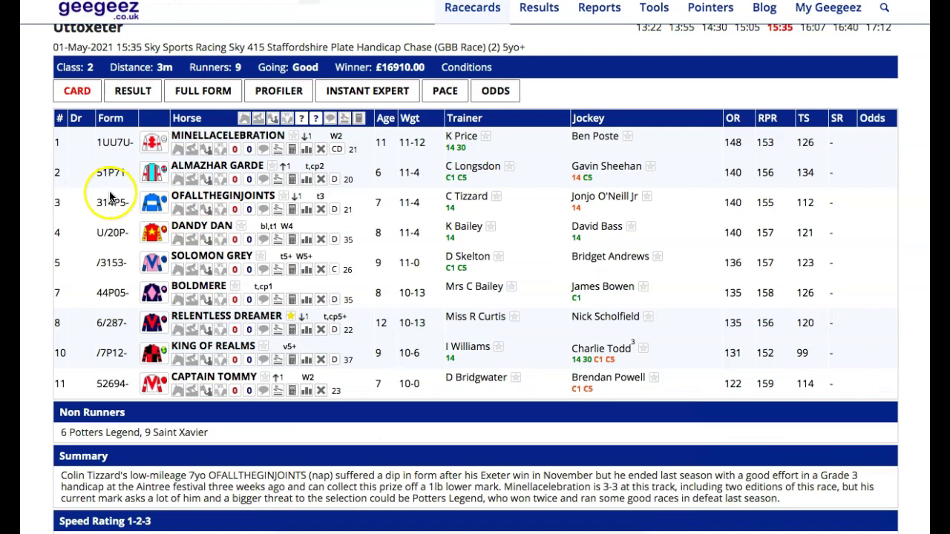
Open Captain Tommy's full form profile and examine its chase and hurdle record, past runs, race classes and ratings
scroll(110, 197, "down", 1)
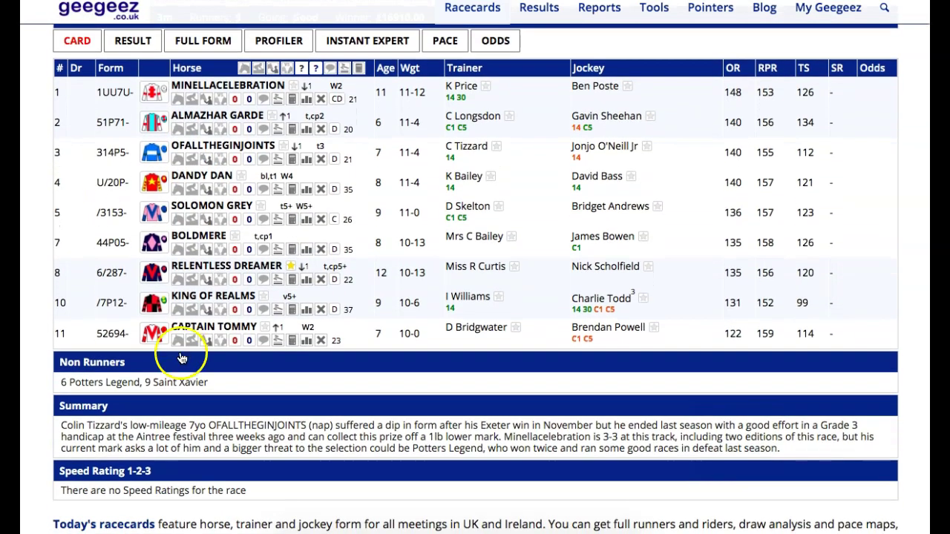
left_click(200, 324)
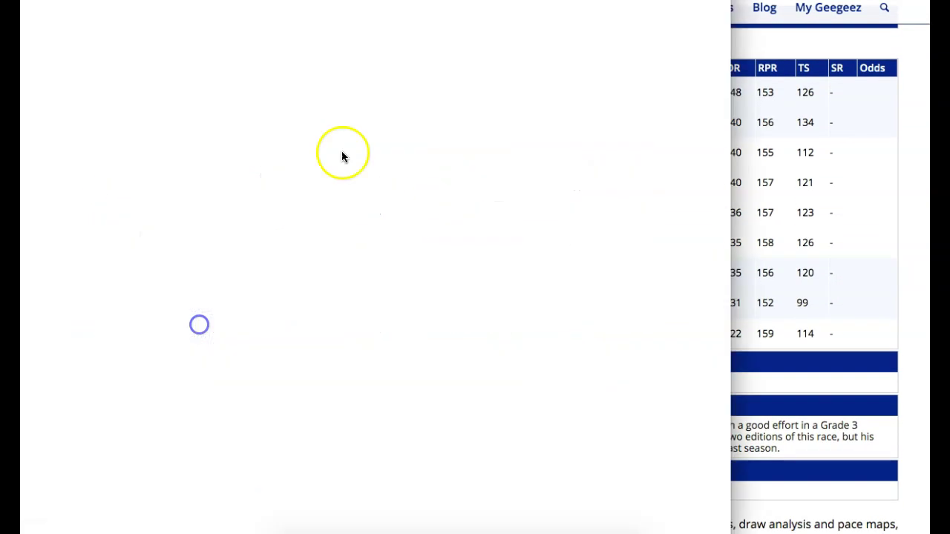
scroll(378, 282, "down", 3)
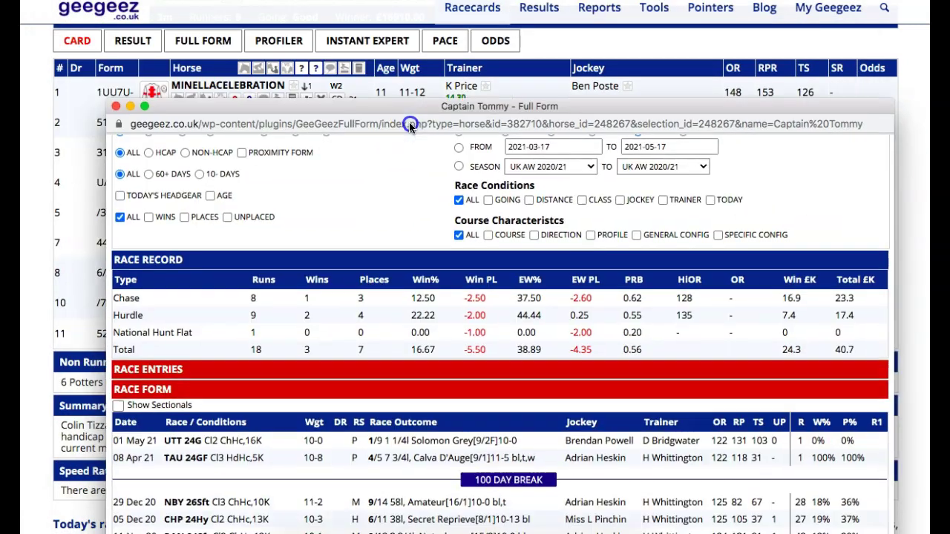
scroll(260, 159, "up", 1)
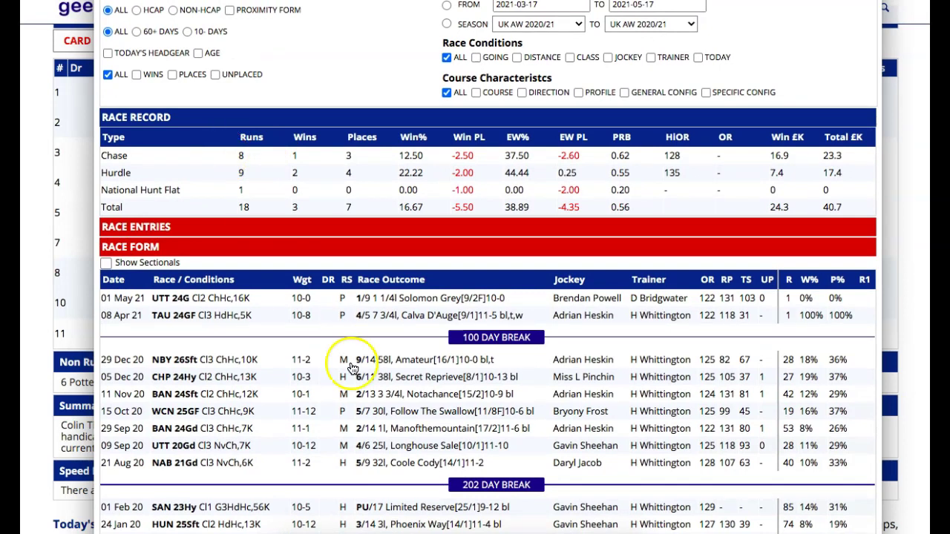
scroll(333, 322, "down", 2)
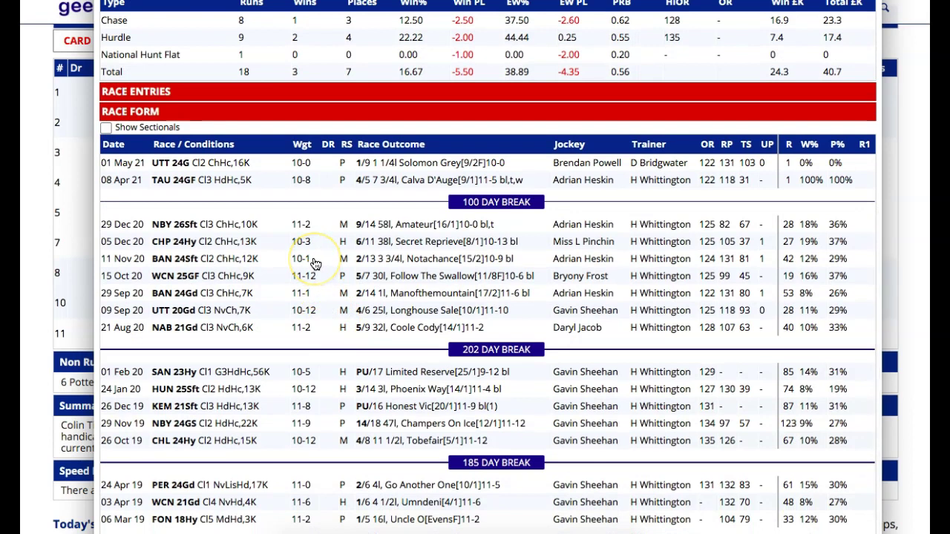
scroll(316, 264, "down", 1)
scroll(315, 263, "up", 2)
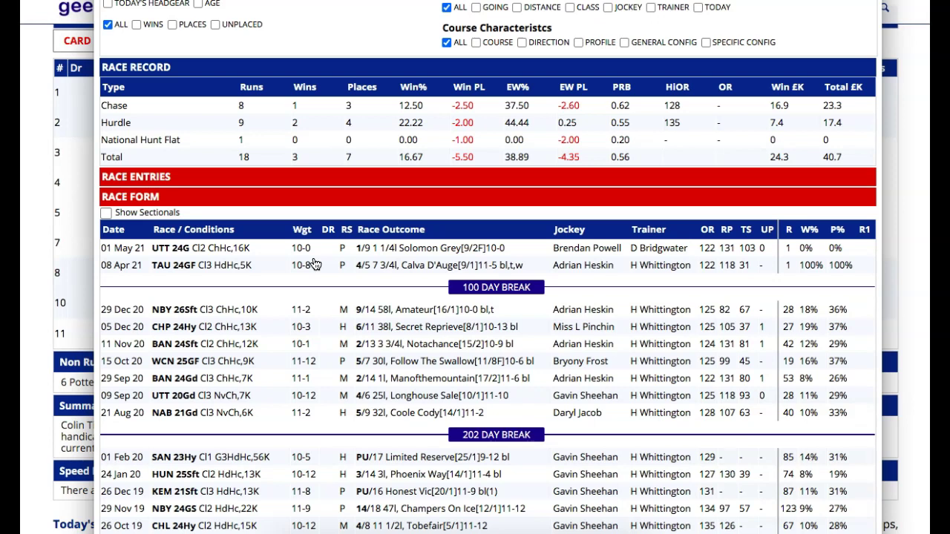
scroll(316, 264, "down", 3)
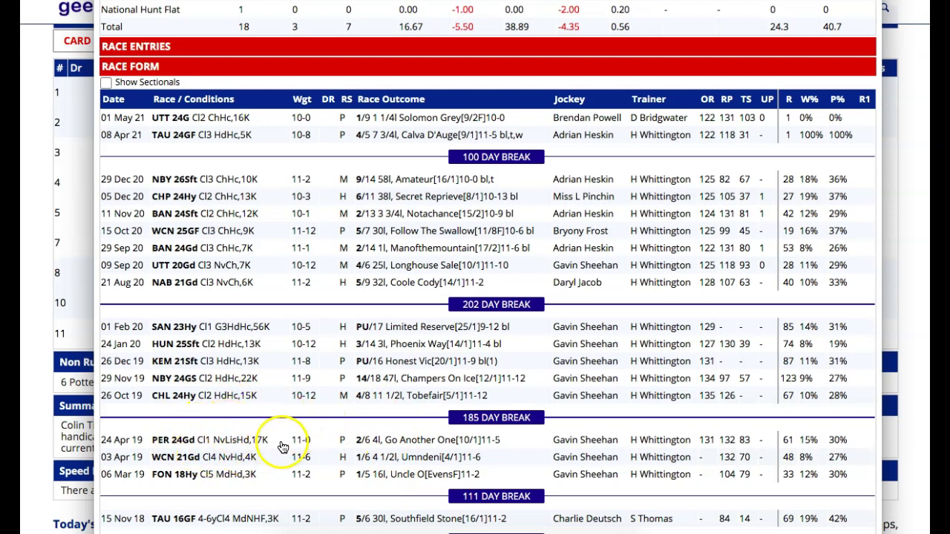
Look back through Captain Tommy's race form and open the result of the 29 September 2020 Bangor-on-Dee handicap chase to examine its finishing order
scroll(284, 388, "up", 1)
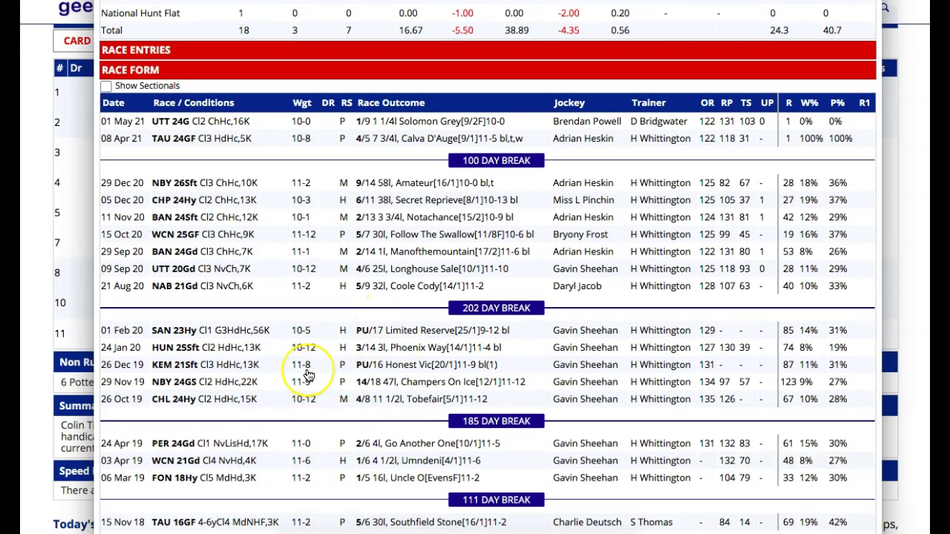
scroll(306, 367, "up", 1)
scroll(302, 347, "up", 2)
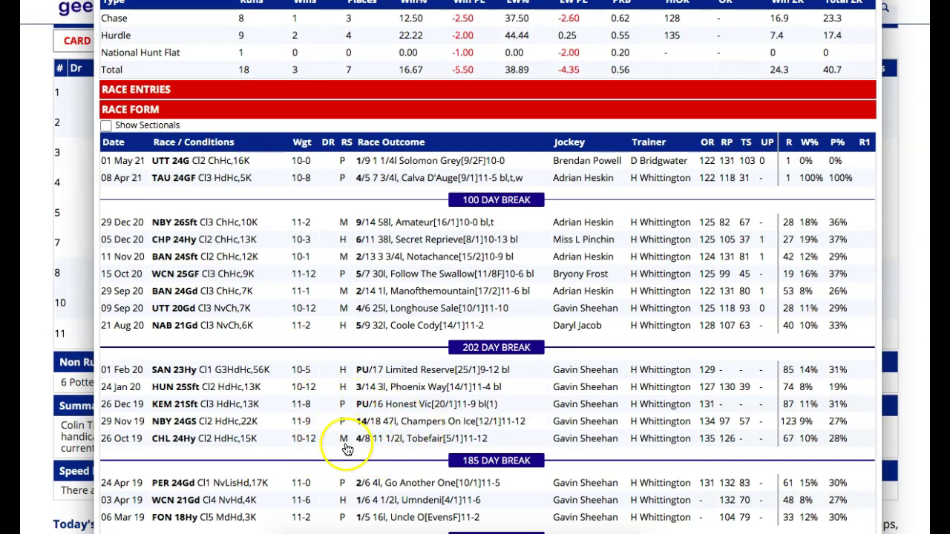
scroll(356, 440, "up", 1)
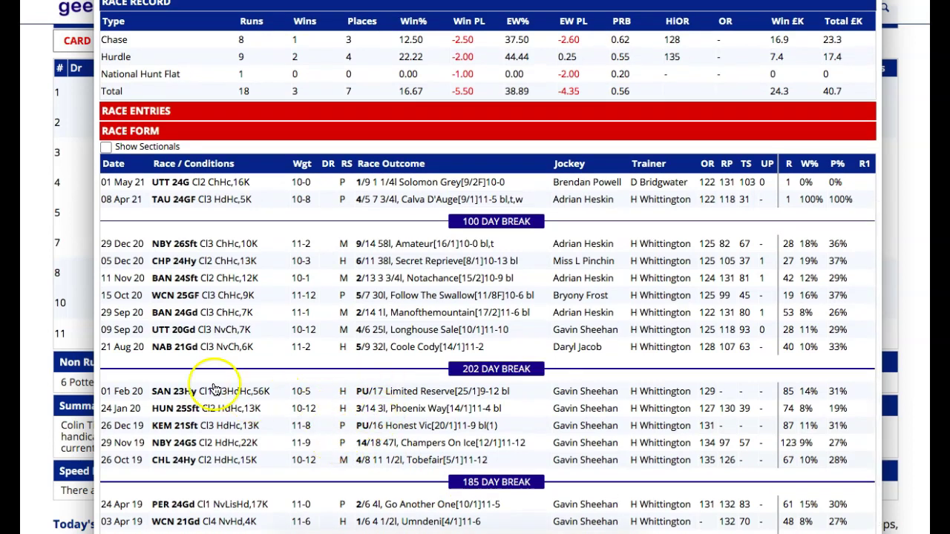
scroll(292, 390, "up", 2)
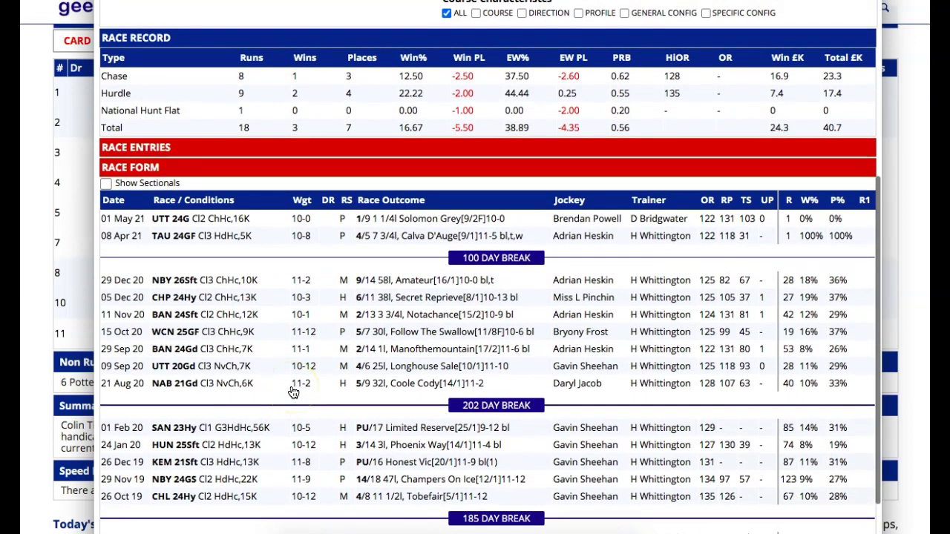
scroll(293, 393, "up", 2)
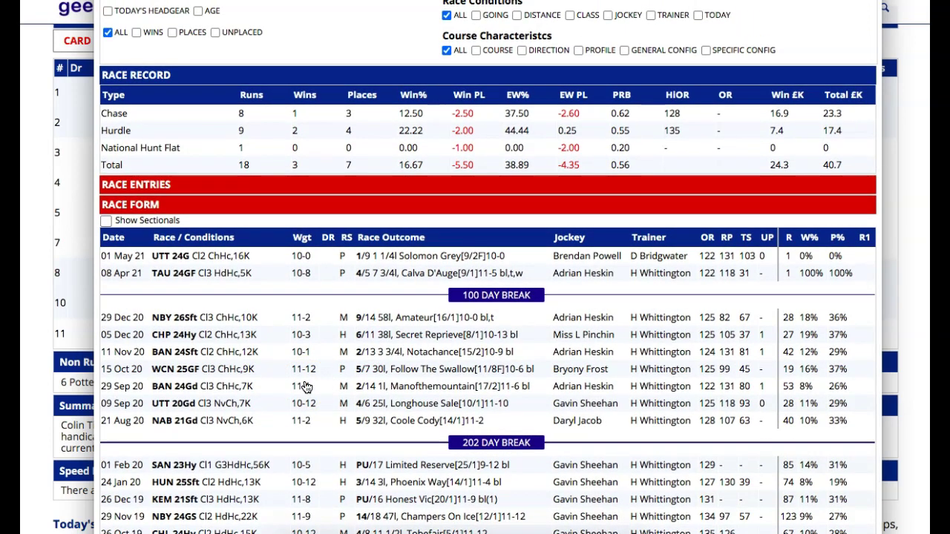
left_click(401, 387)
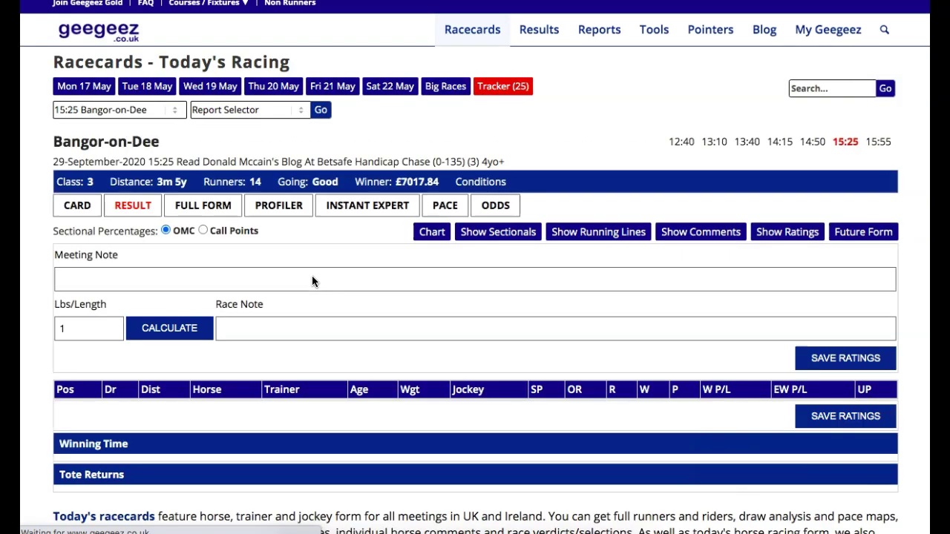
scroll(386, 312, "down", 2)
scroll(386, 312, "down", 3)
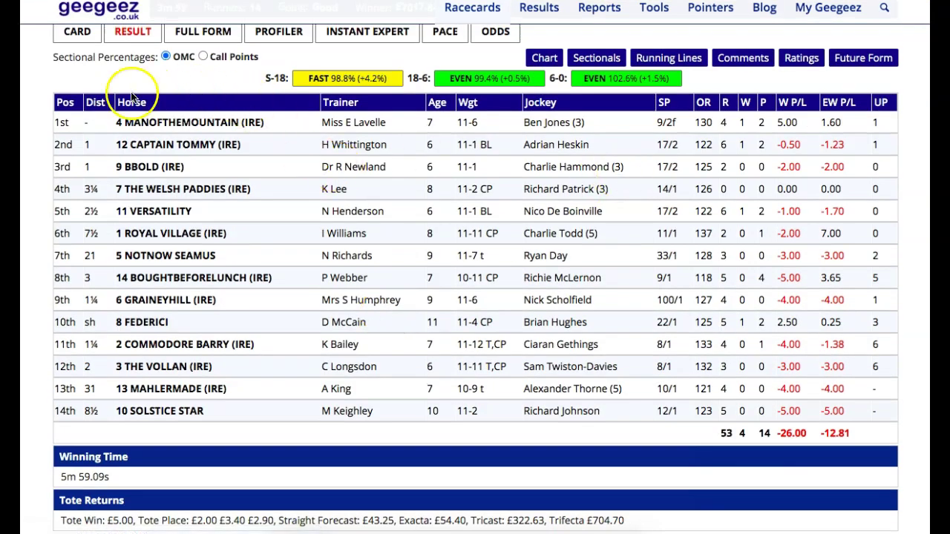
Show the future form for the 29 September 2020 Bangor-on-Dee runners, examine Manofthemountain's subsequent runs, and hide it again
left_click(870, 59)
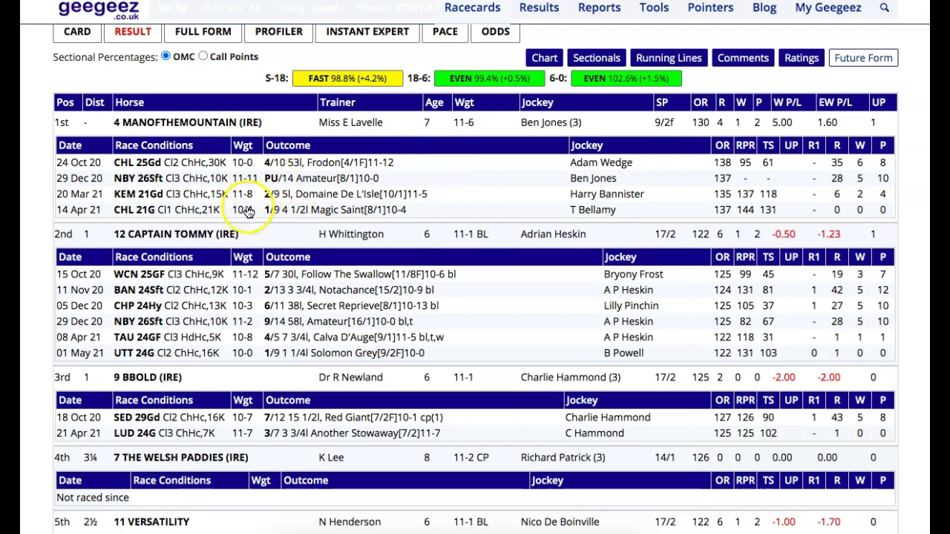
mouse_move(265, 167)
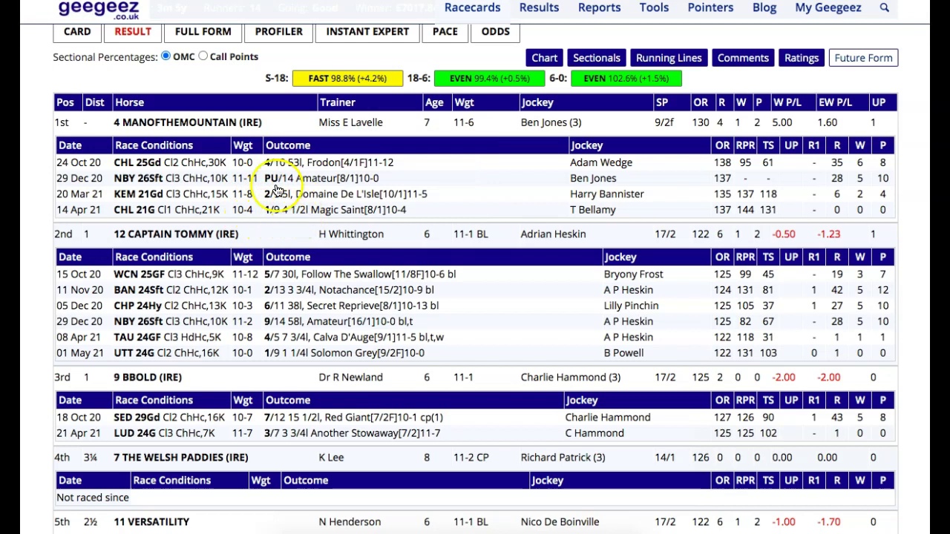
mouse_move(296, 192)
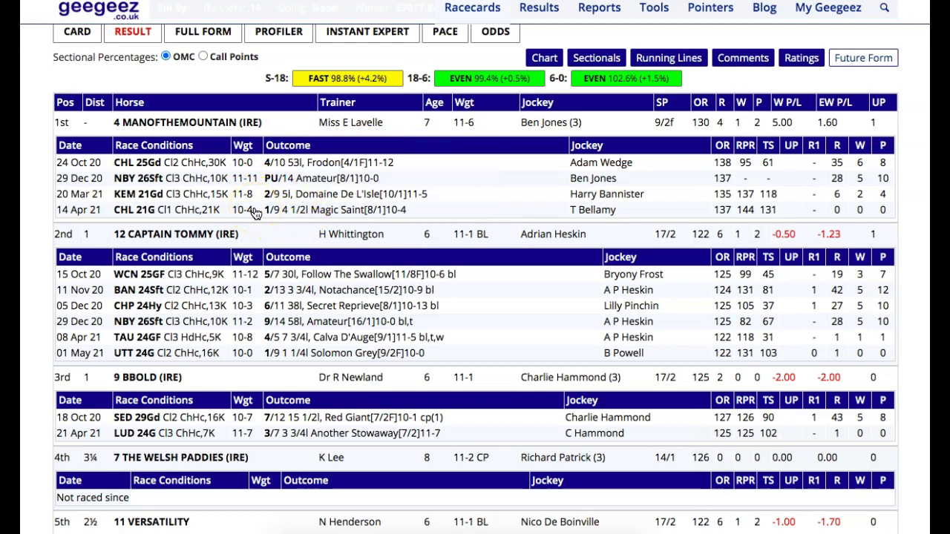
left_click(861, 57)
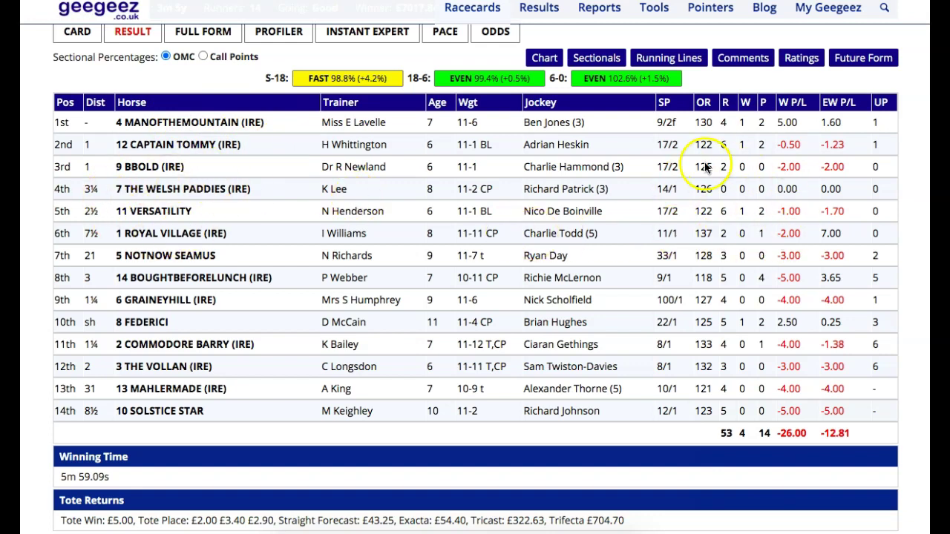
Return to Captain Tommy's form profile, open the 11 November 2020 Bangor-on-Dee handicap chase result and examine its finishers
scroll(238, 286, "up", 1)
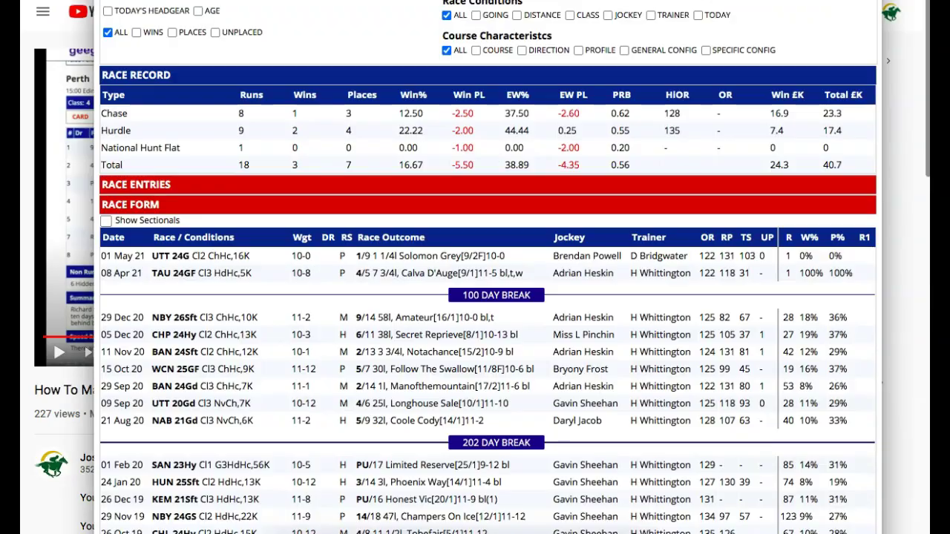
scroll(296, 377, "down", 1)
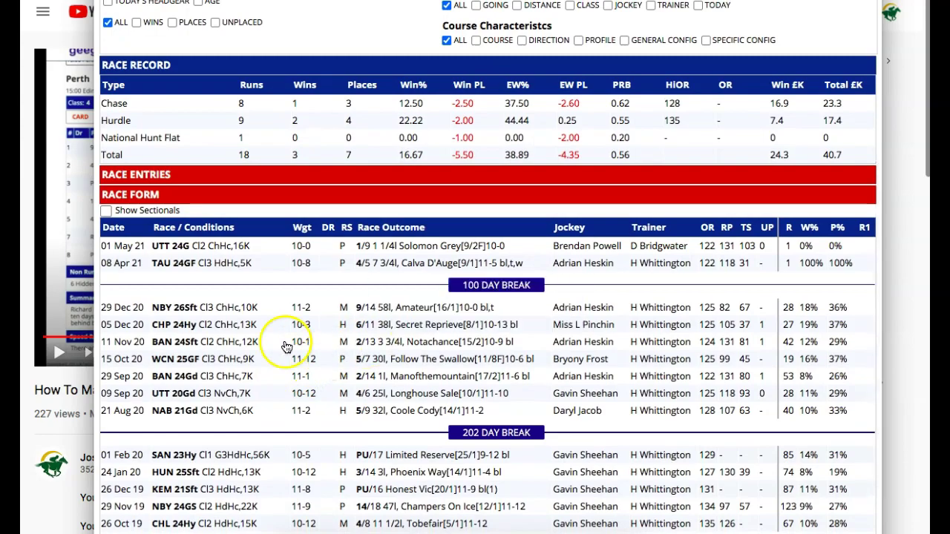
left_click(414, 343)
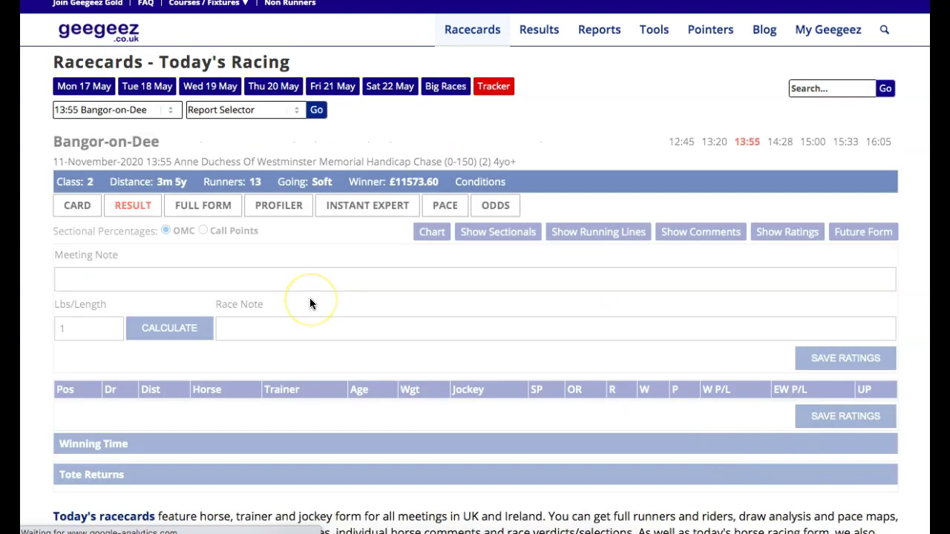
scroll(791, 213, "down", 1)
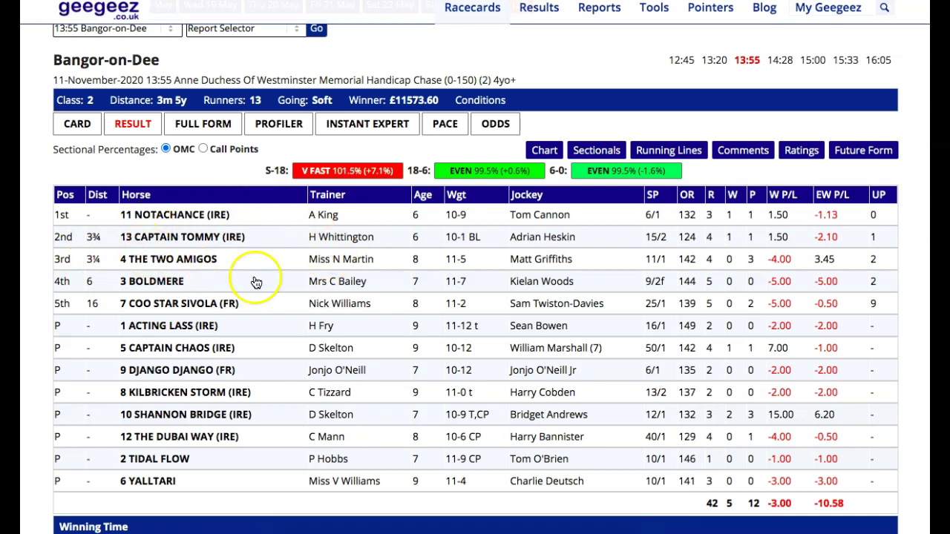
scroll(306, 267, "up", 1)
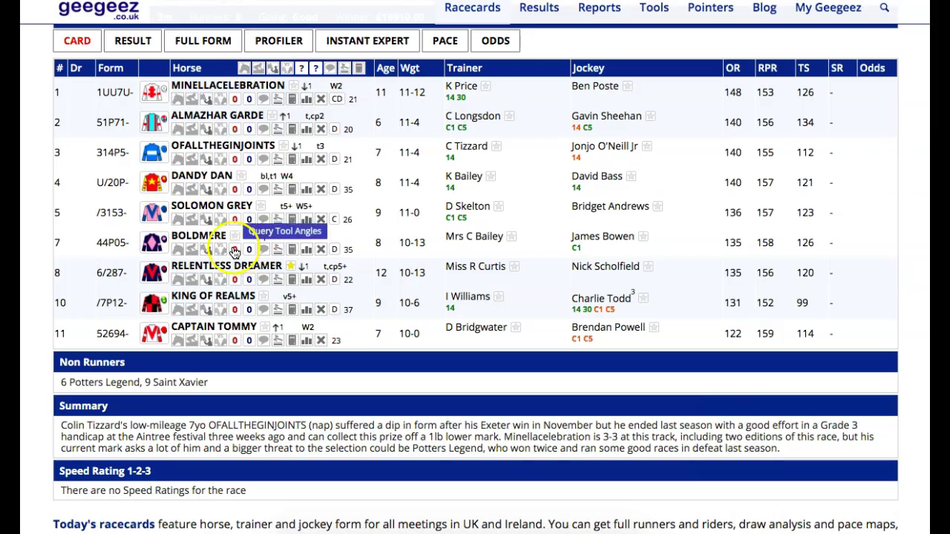
Go back to the 15:35 Uttoxeter card, expand Captain Tommy's recent form and examine his last six runs and the 08 Apr 21 in-running comment
left_click(179, 348)
scroll(318, 416, "down", 1)
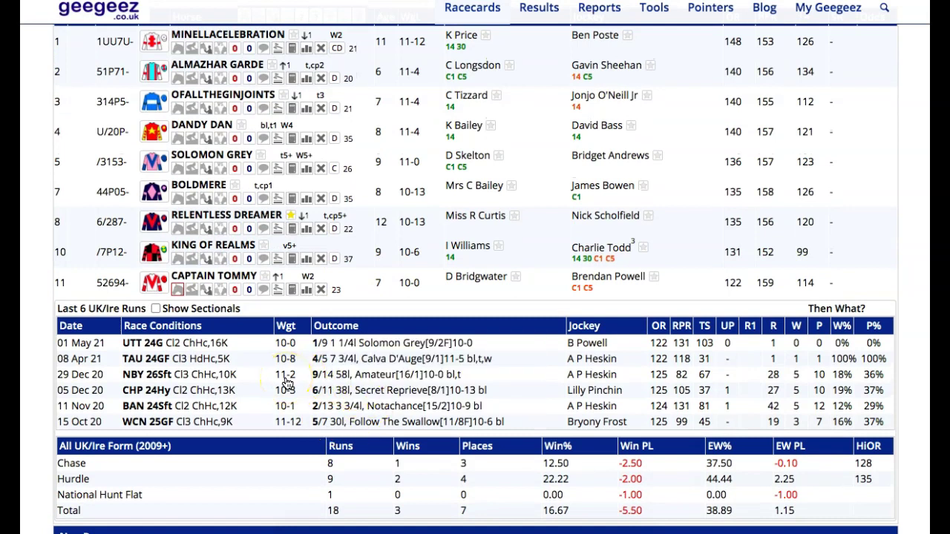
scroll(288, 383, "down", 1)
scroll(288, 383, "up", 1)
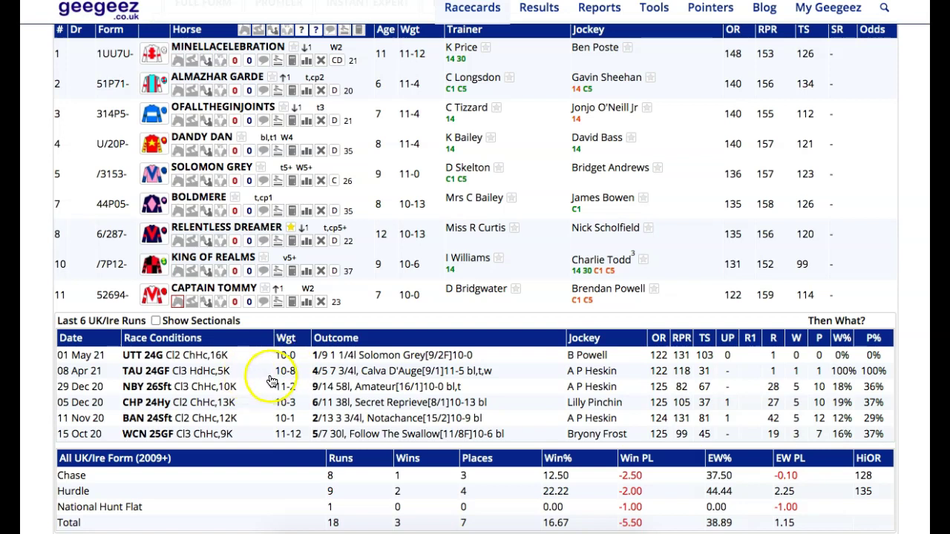
mouse_move(338, 378)
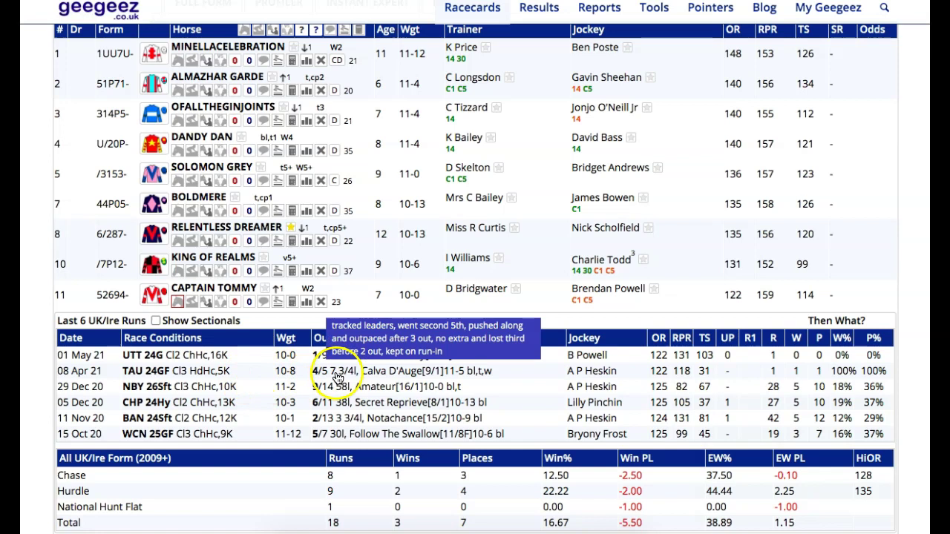